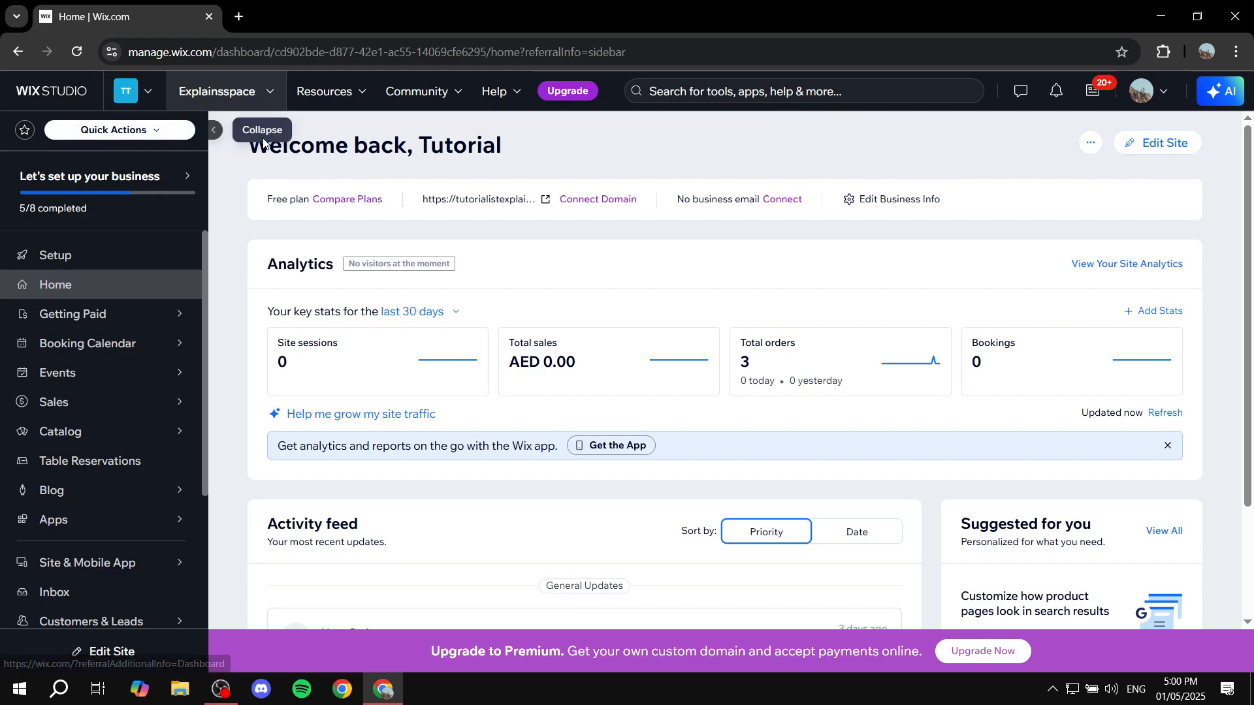
Step: Open the site in the editor and look through its Store Pages and Cart & Thank You page groups
left_click(1164, 152)
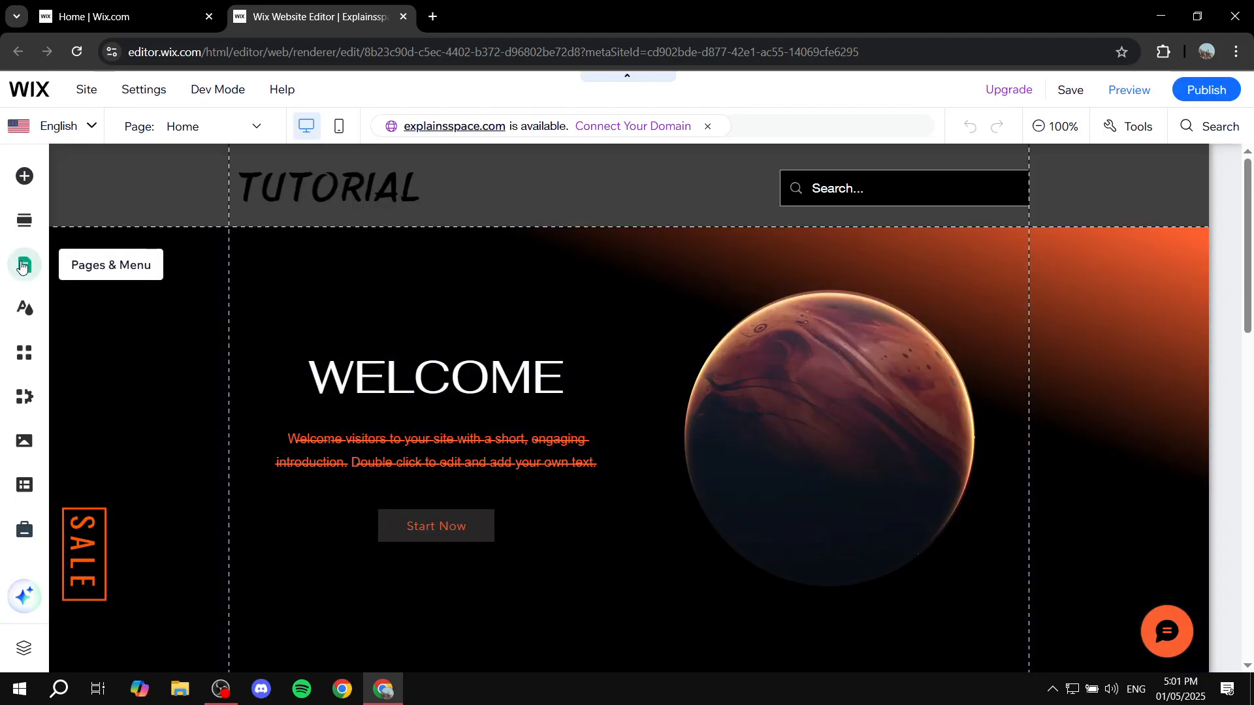
left_click(22, 266)
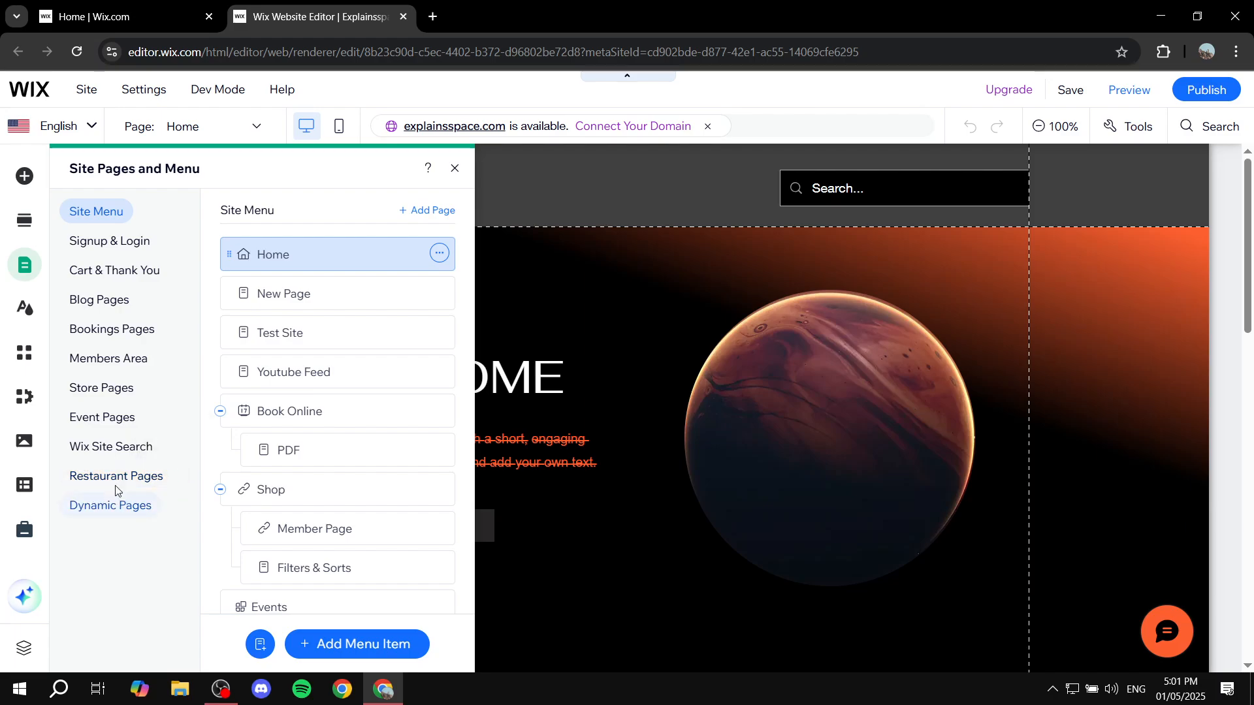
left_click(98, 391)
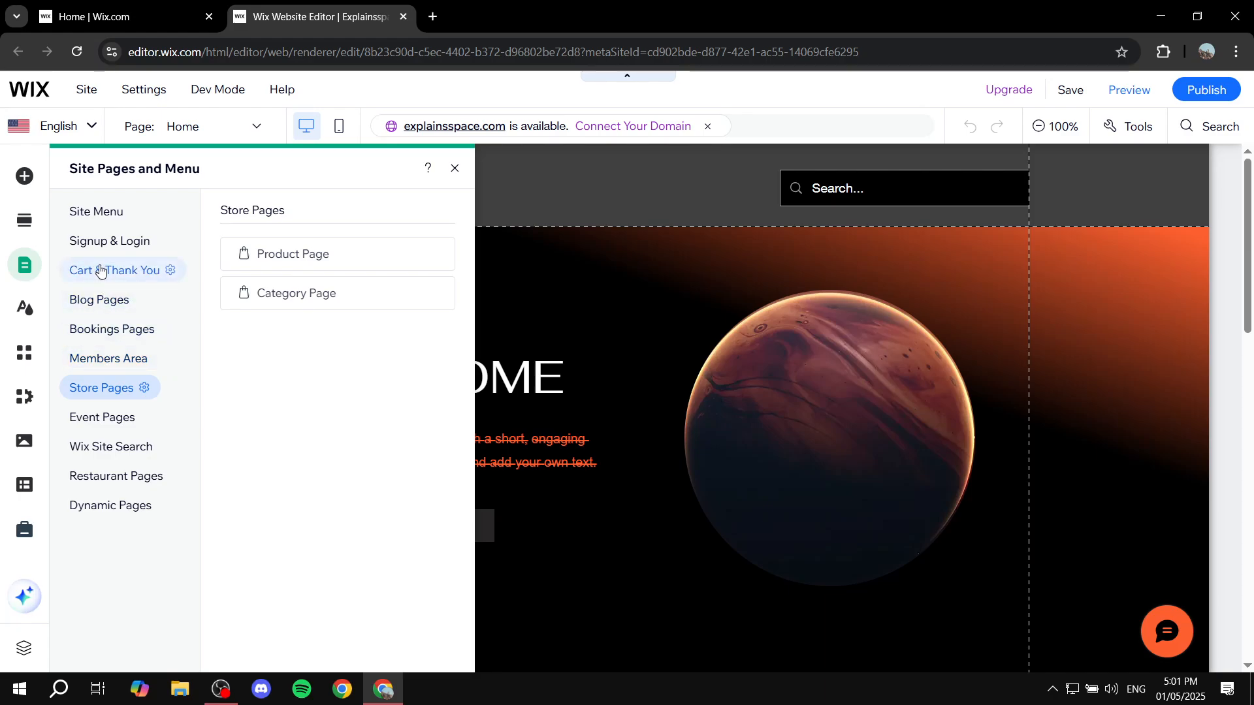
left_click(100, 271)
left_click(103, 387)
left_click(108, 275)
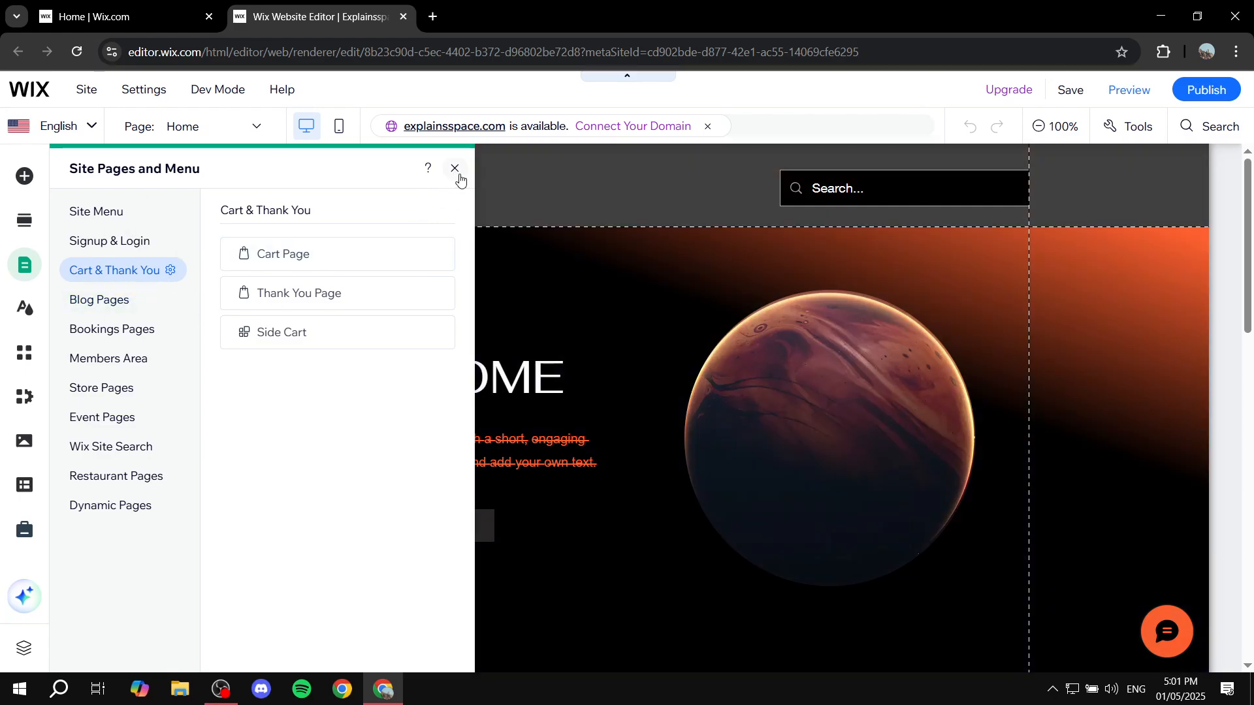
left_click(457, 171)
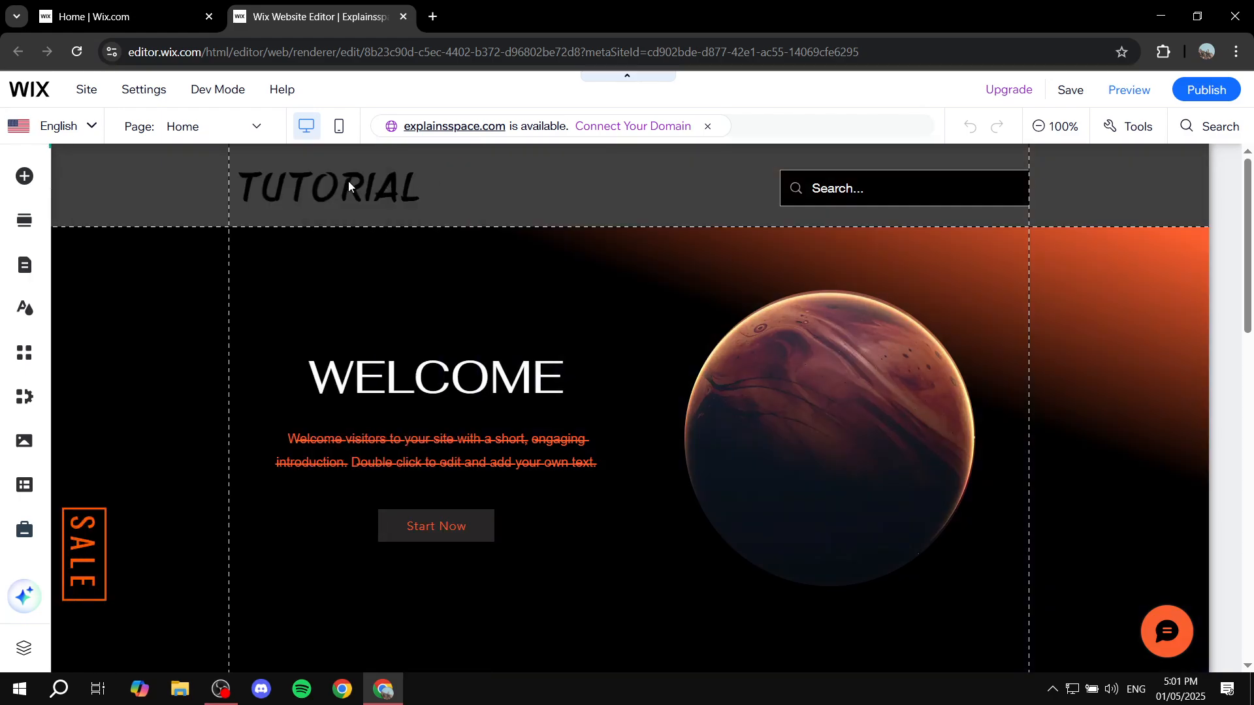
Step: Turn on Velo Dev Mode and open the Side Cart from the page code list with its code area minimized
left_click(232, 93)
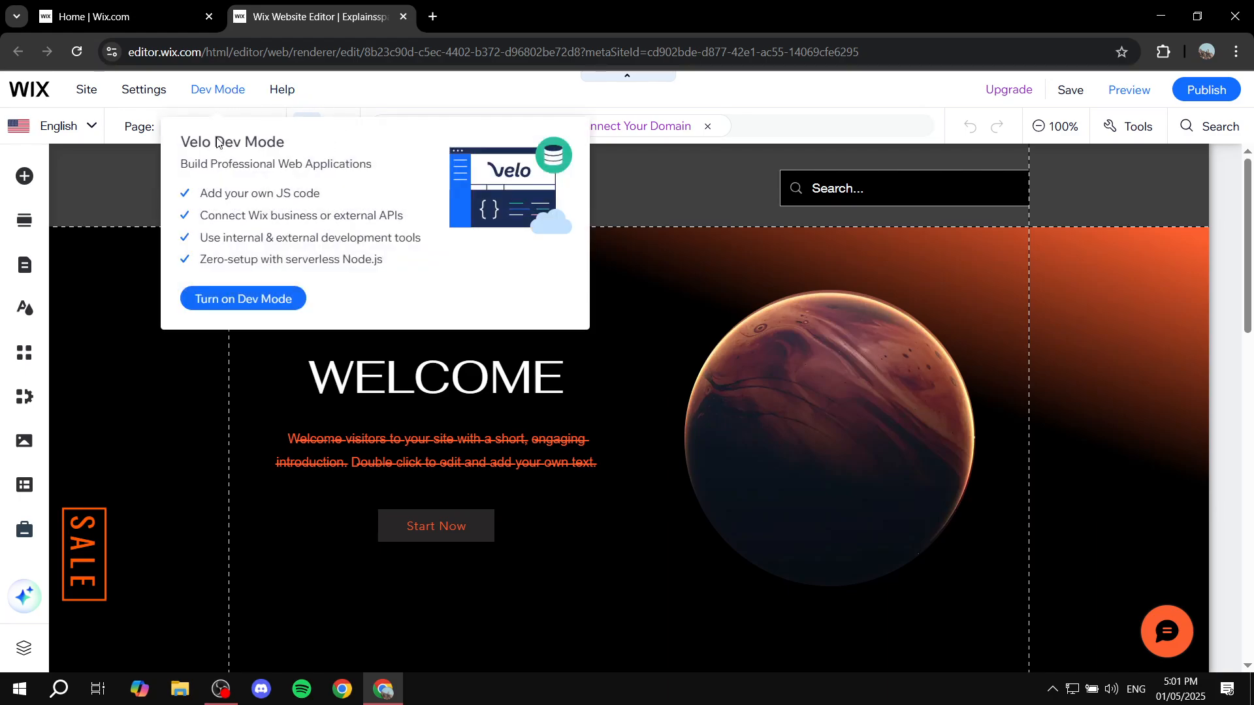
left_click(272, 299)
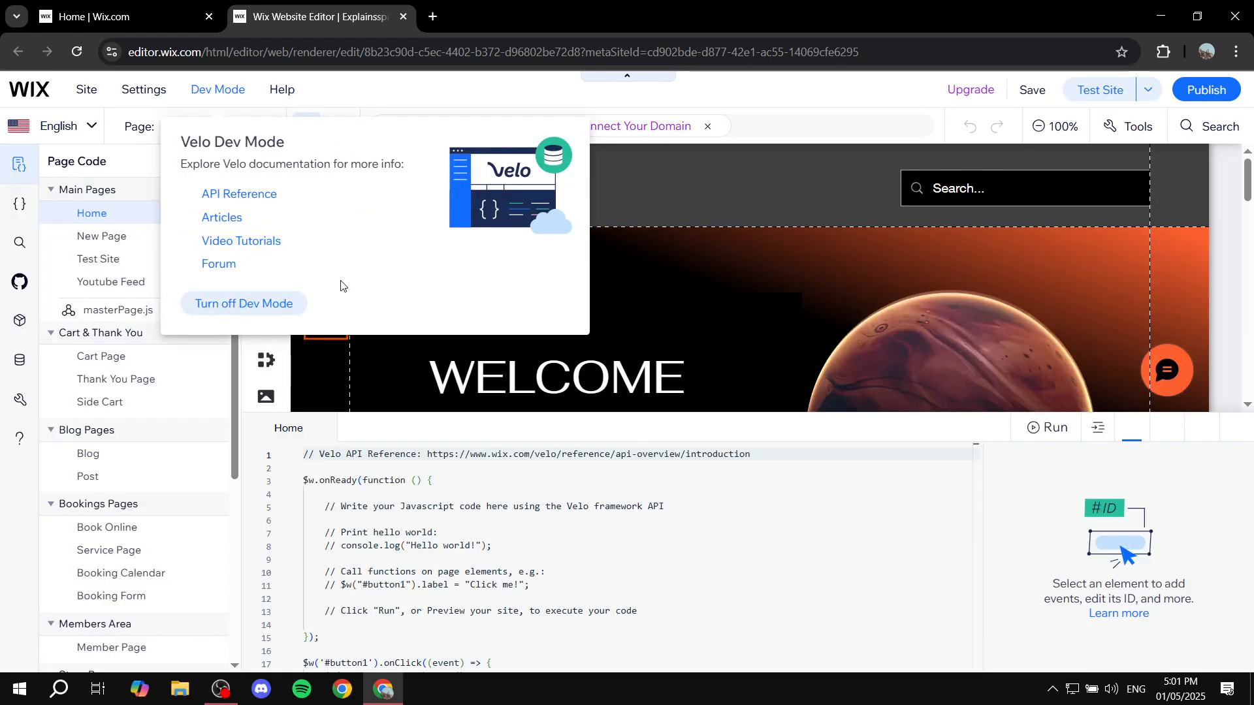
left_click(236, 92)
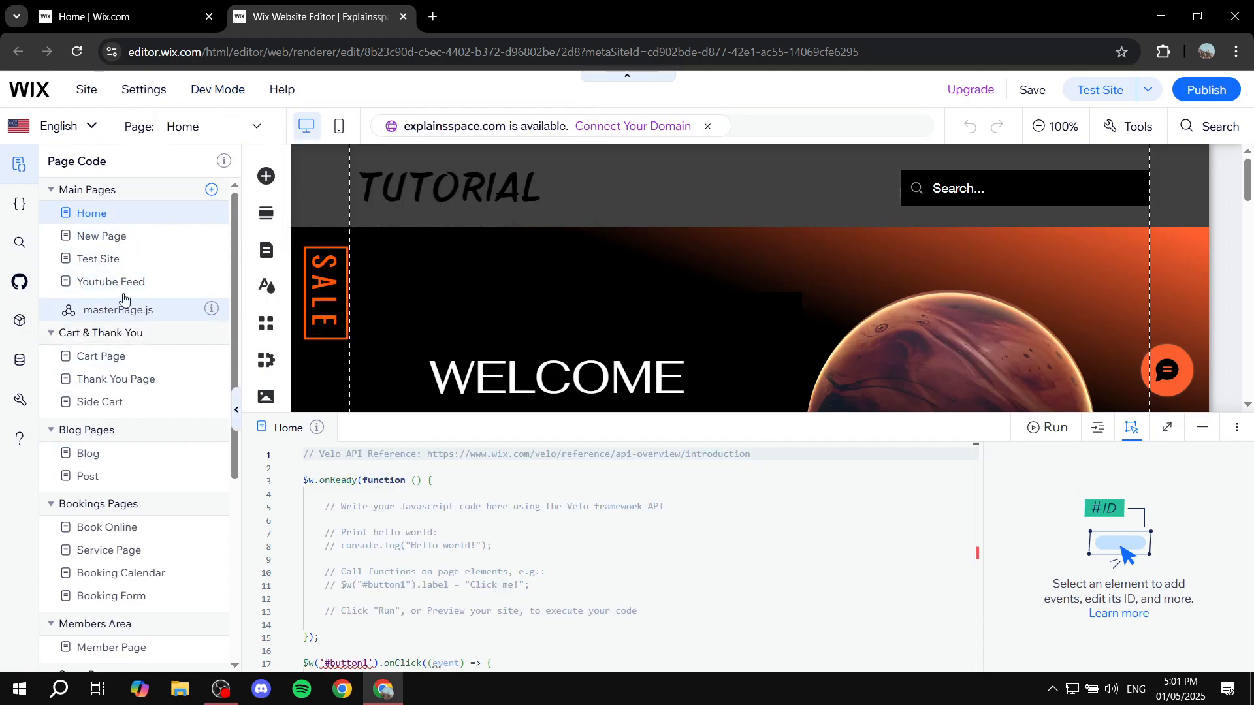
scroll(125, 471, "down", 3)
scroll(113, 471, "down", 1)
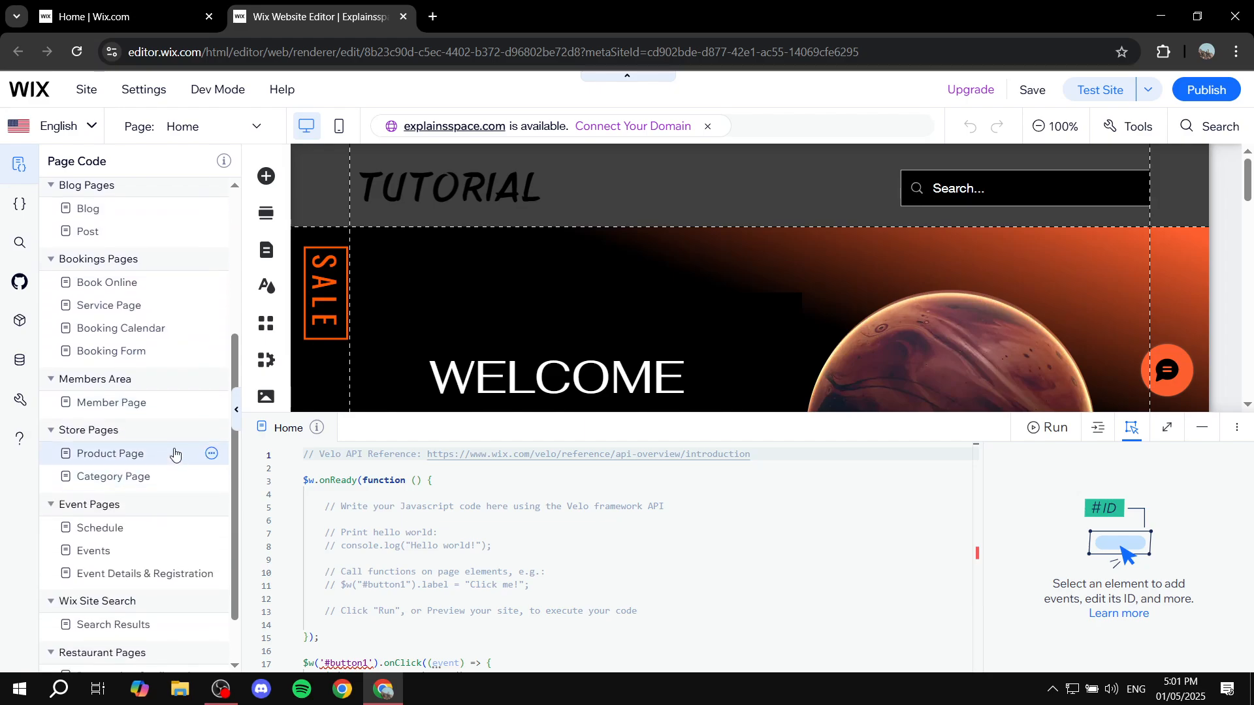
scroll(175, 455, "up", 3)
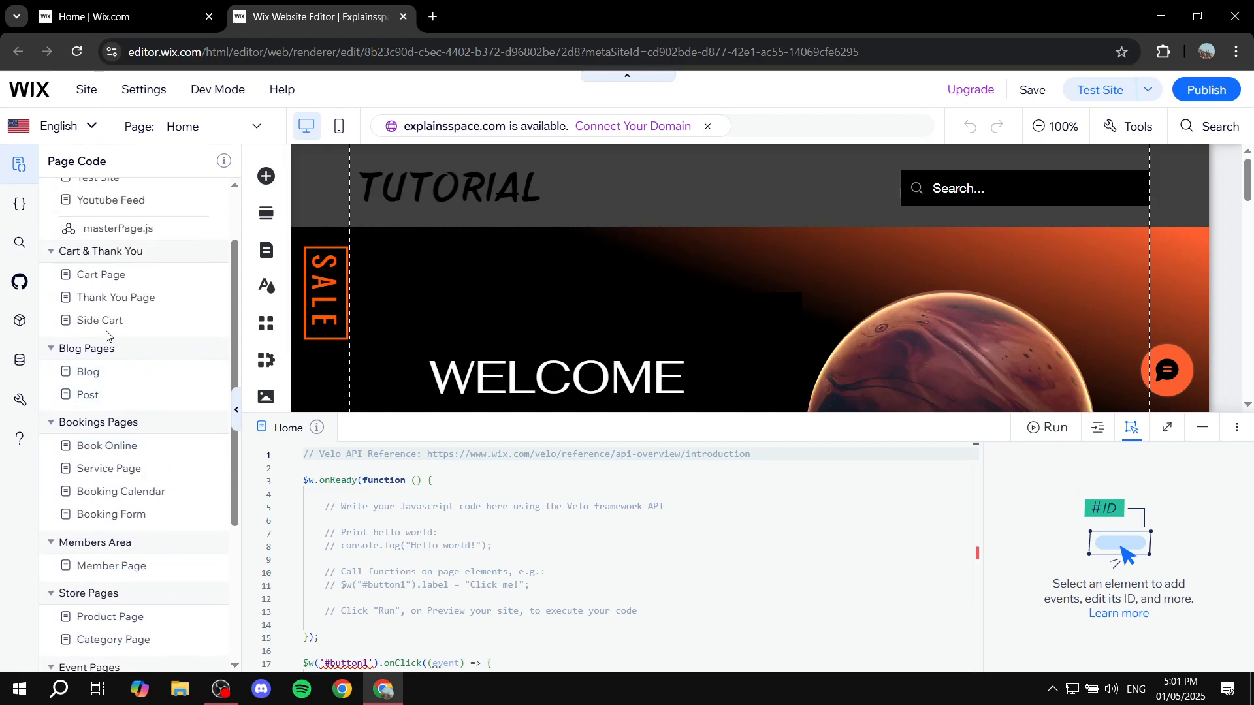
left_click(199, 319)
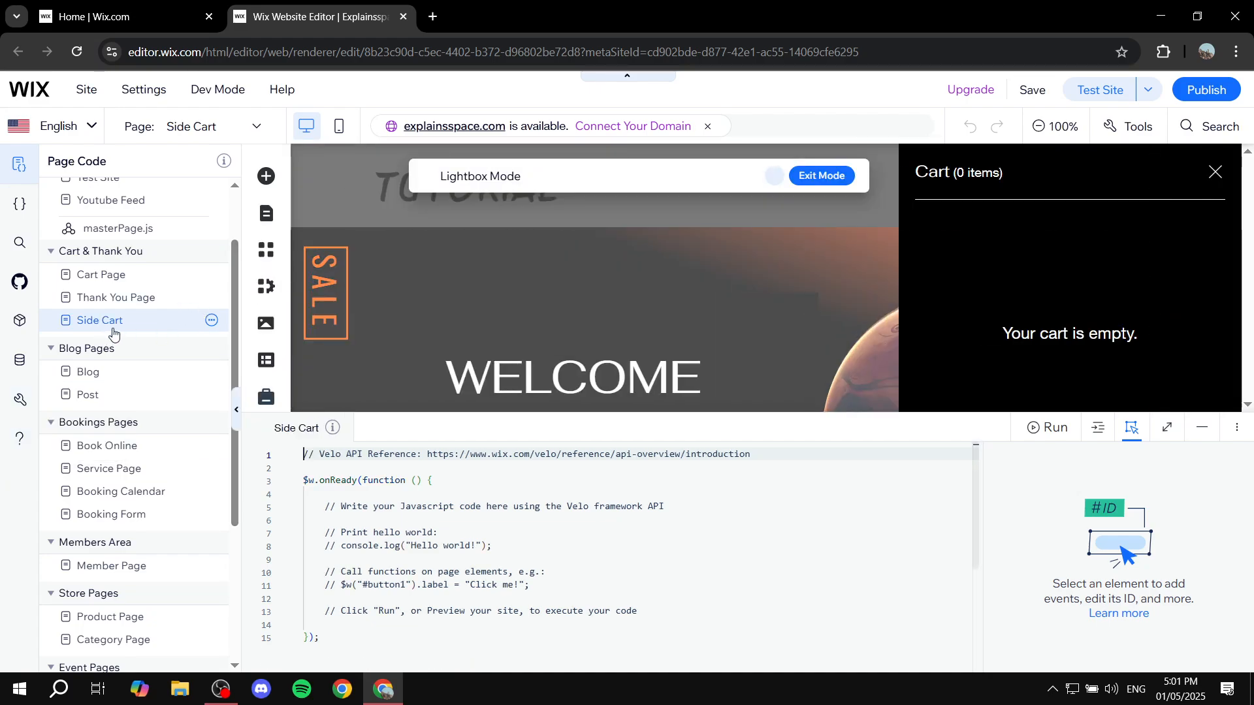
left_click(1200, 431)
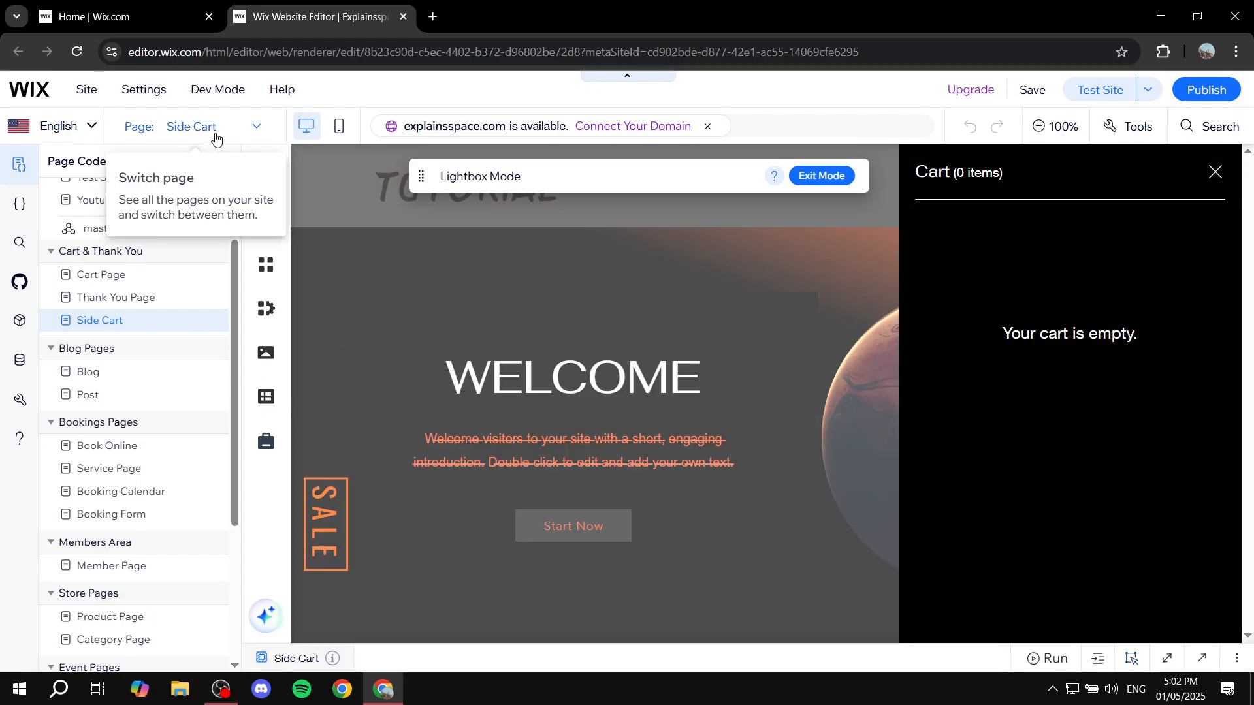
Step: Turn off Dev Mode and exit the Side Cart's Lightbox Mode
mouse_move(210, 92)
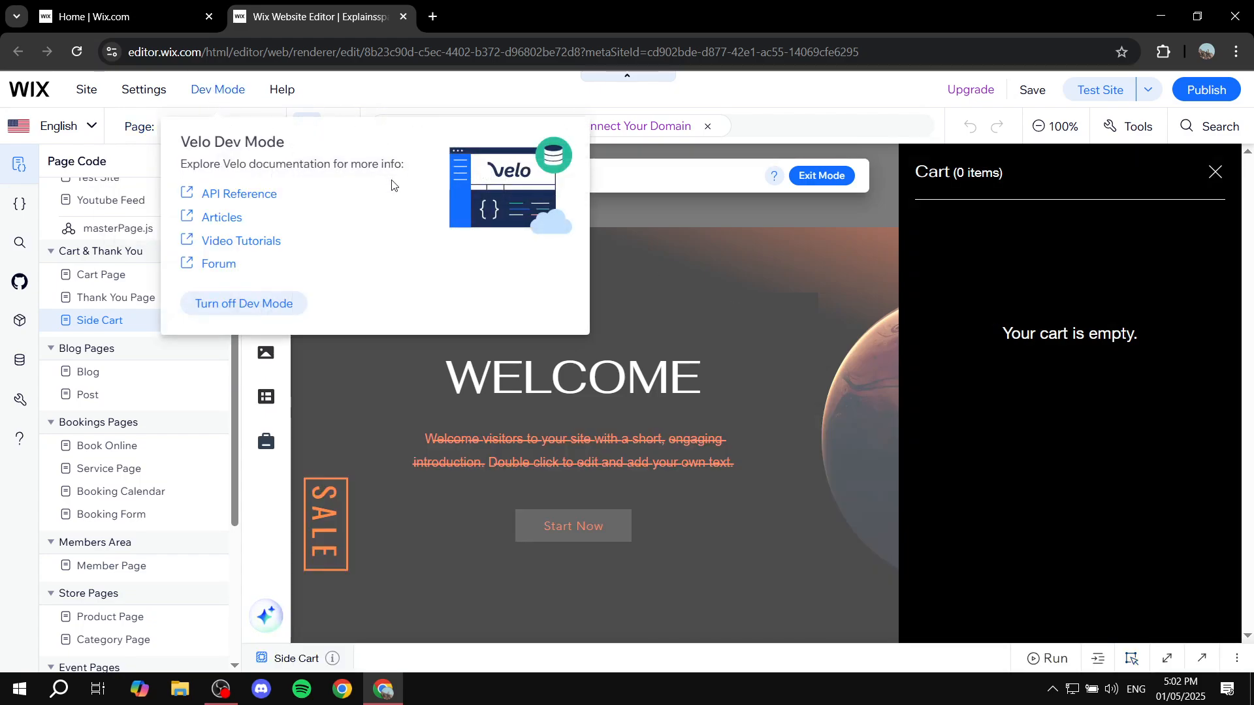
left_click(265, 310)
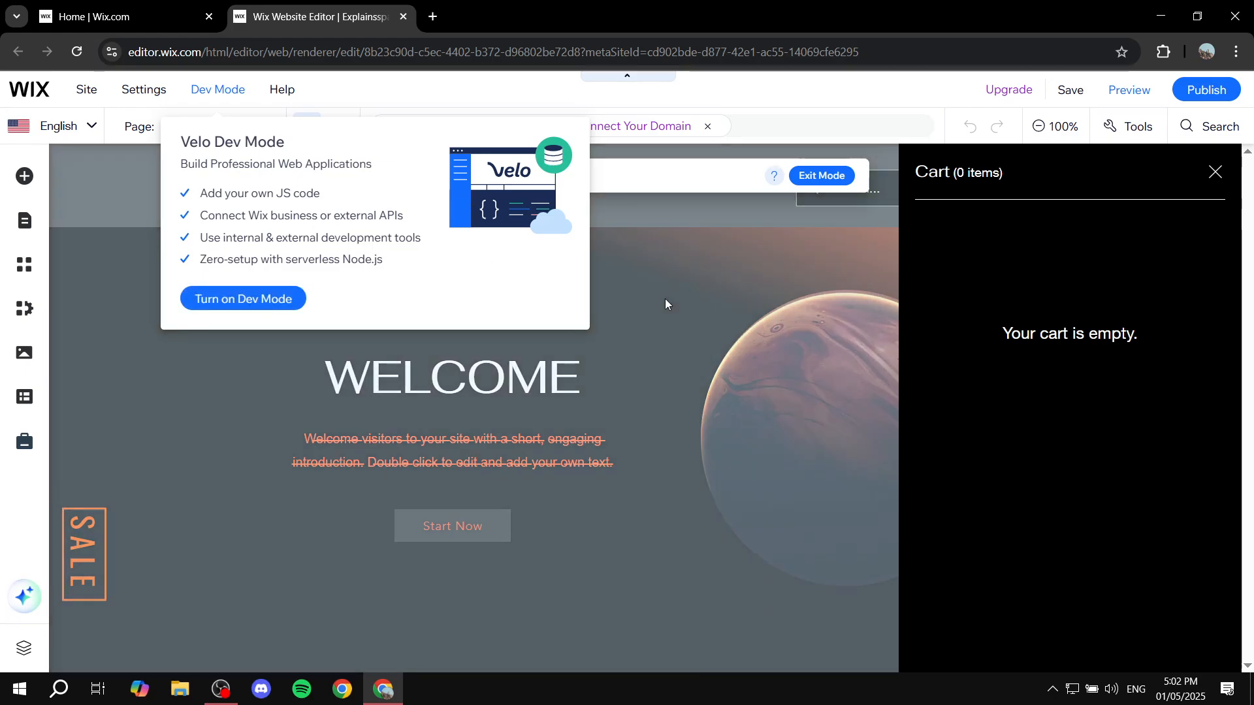
left_click(664, 299)
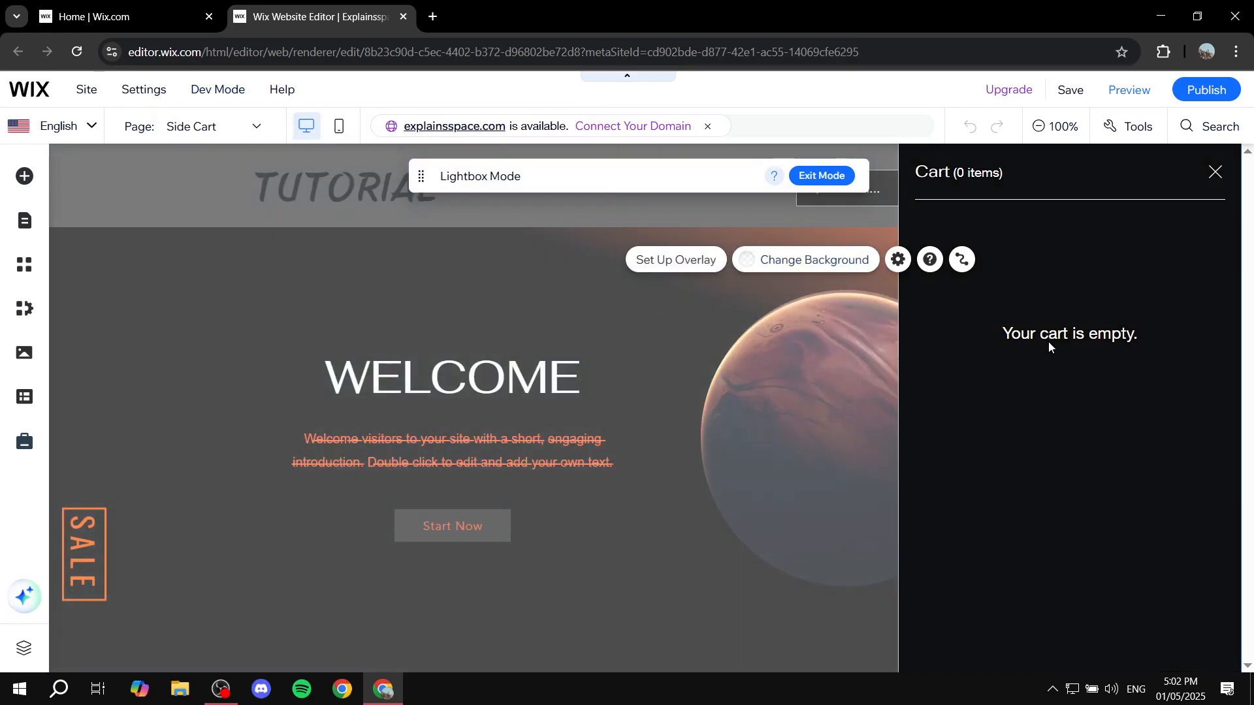
left_click(865, 210)
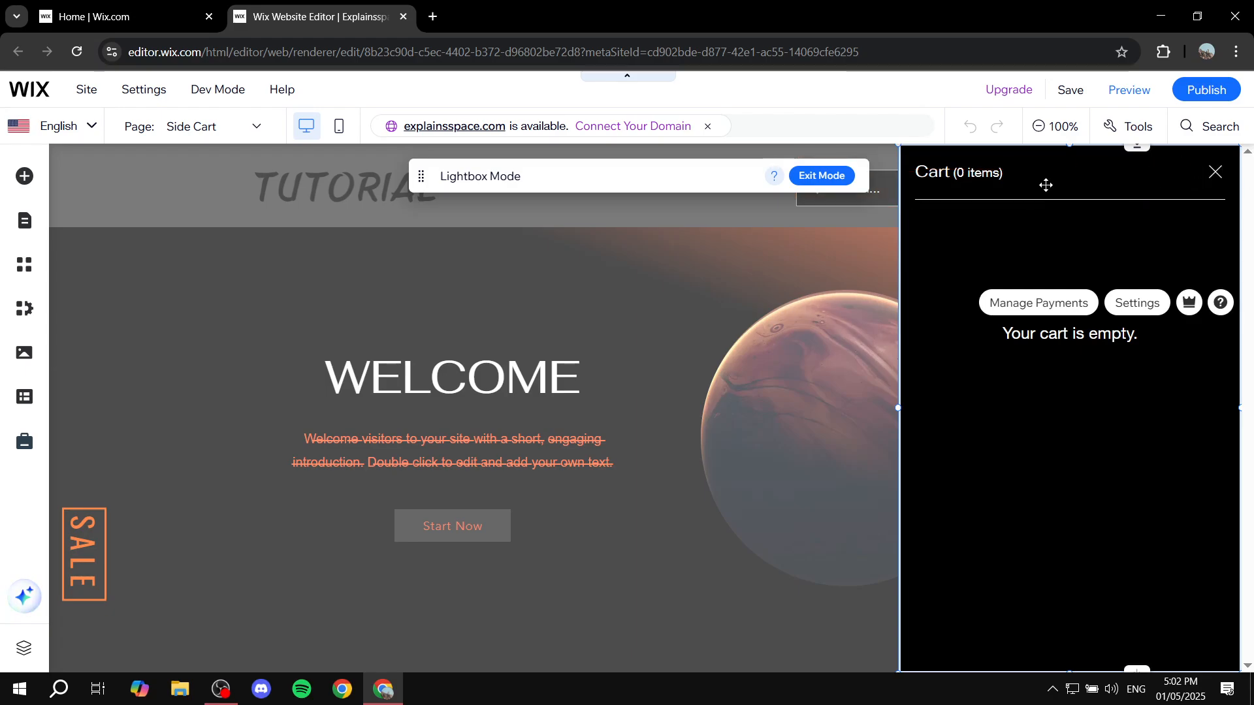
left_click(821, 176)
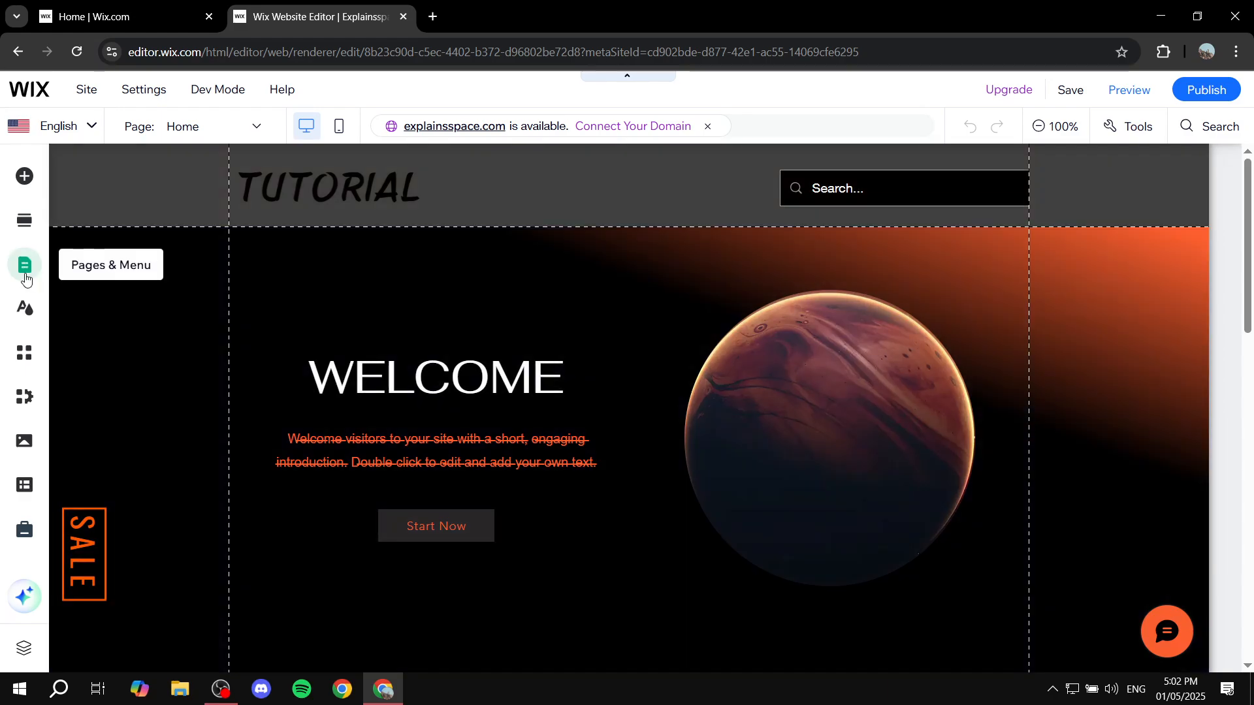
Step: Open the Side Cart from the Cart & Thank You pages to view it, and exit Lightbox Mode
left_click(25, 280)
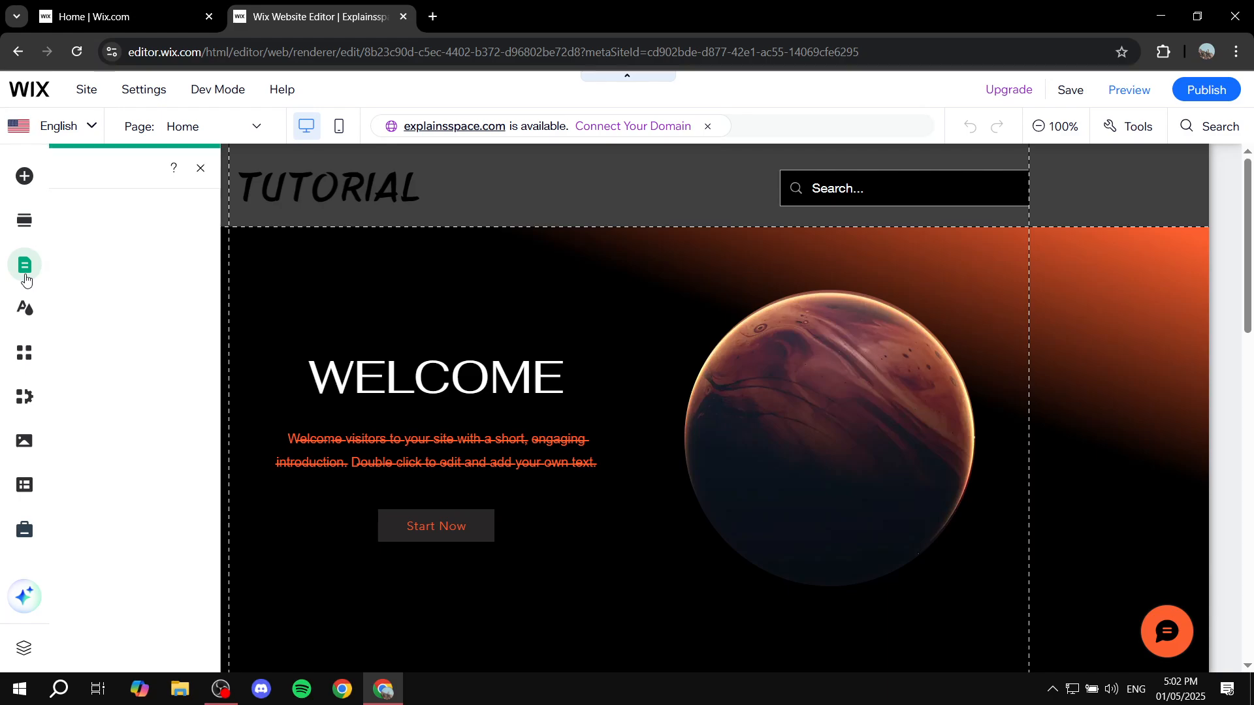
left_click(122, 277)
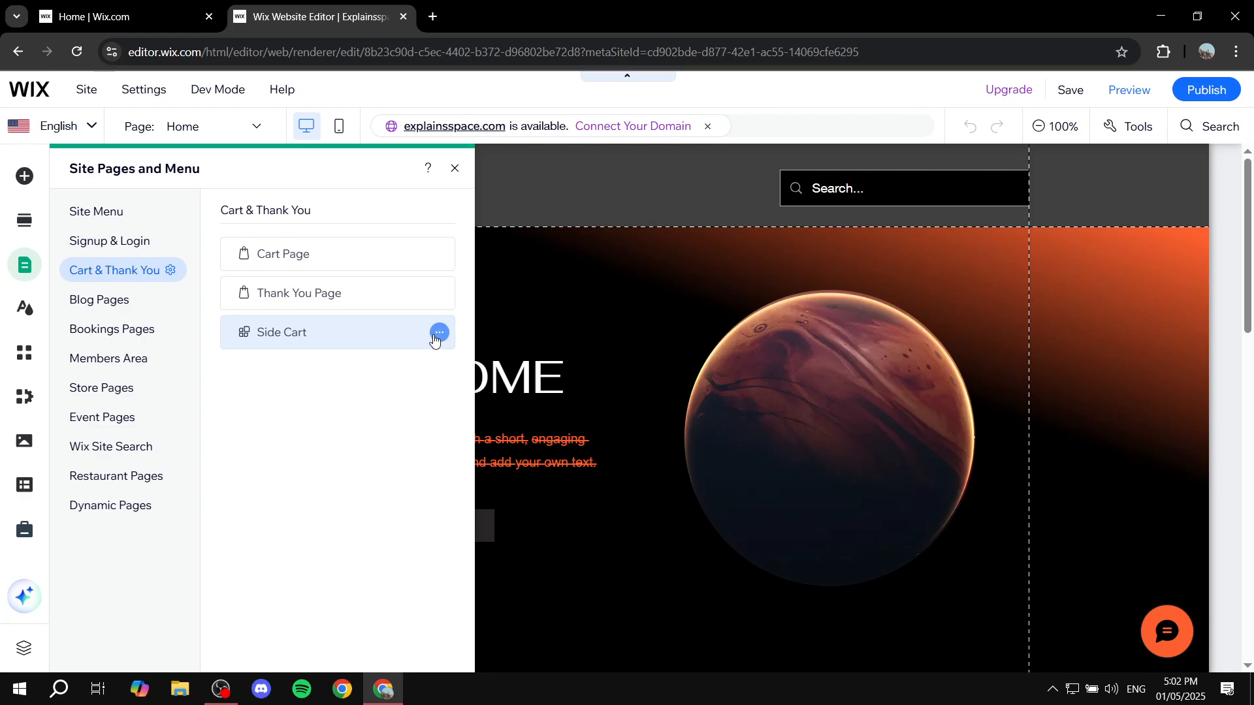
left_click(406, 330)
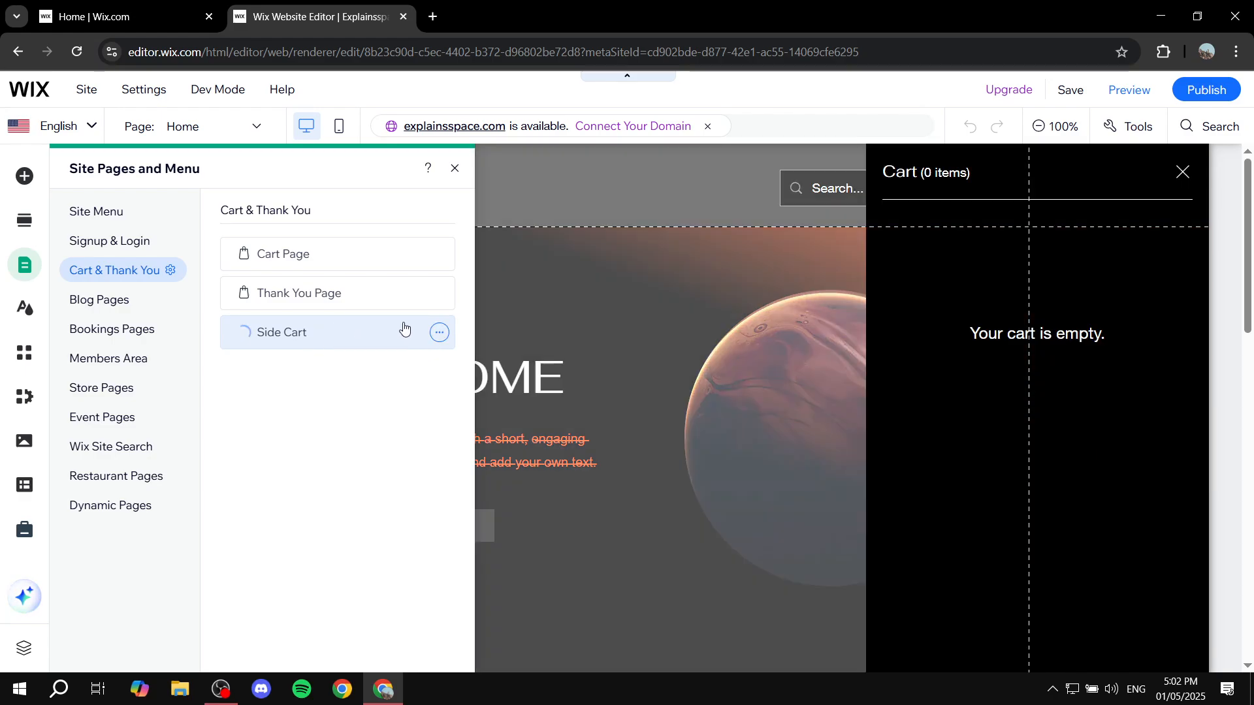
left_click(455, 168)
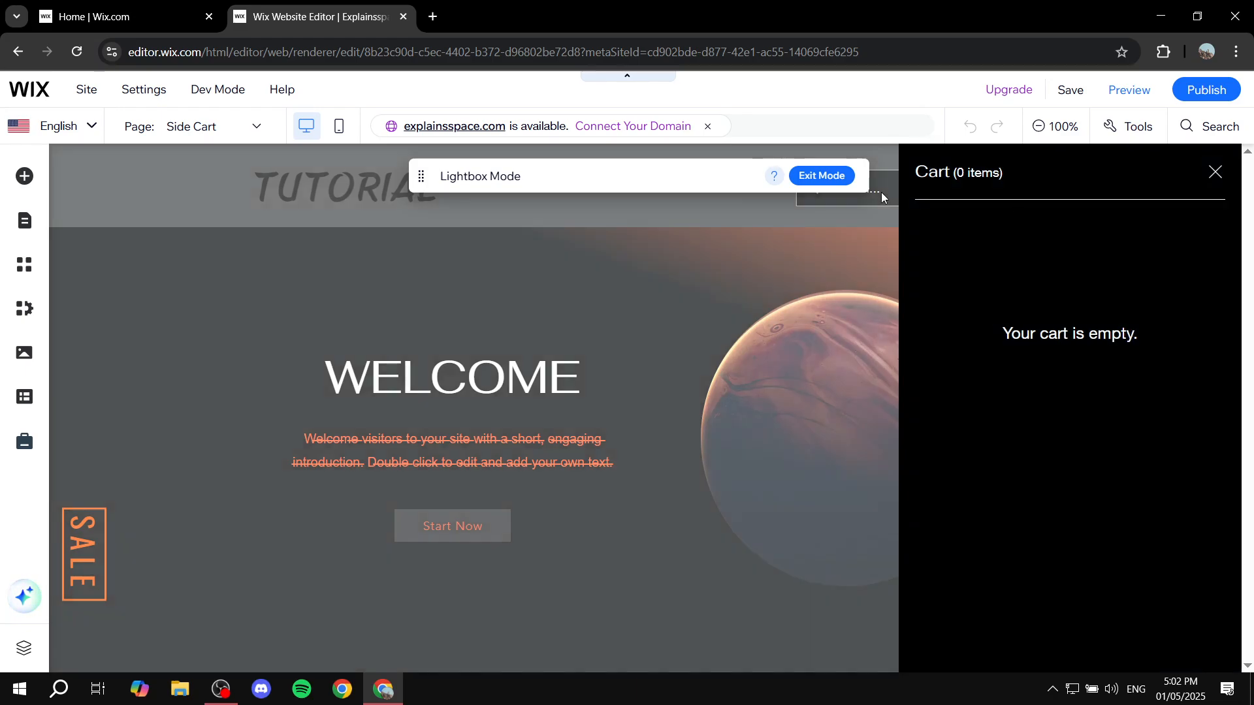
left_click(832, 187)
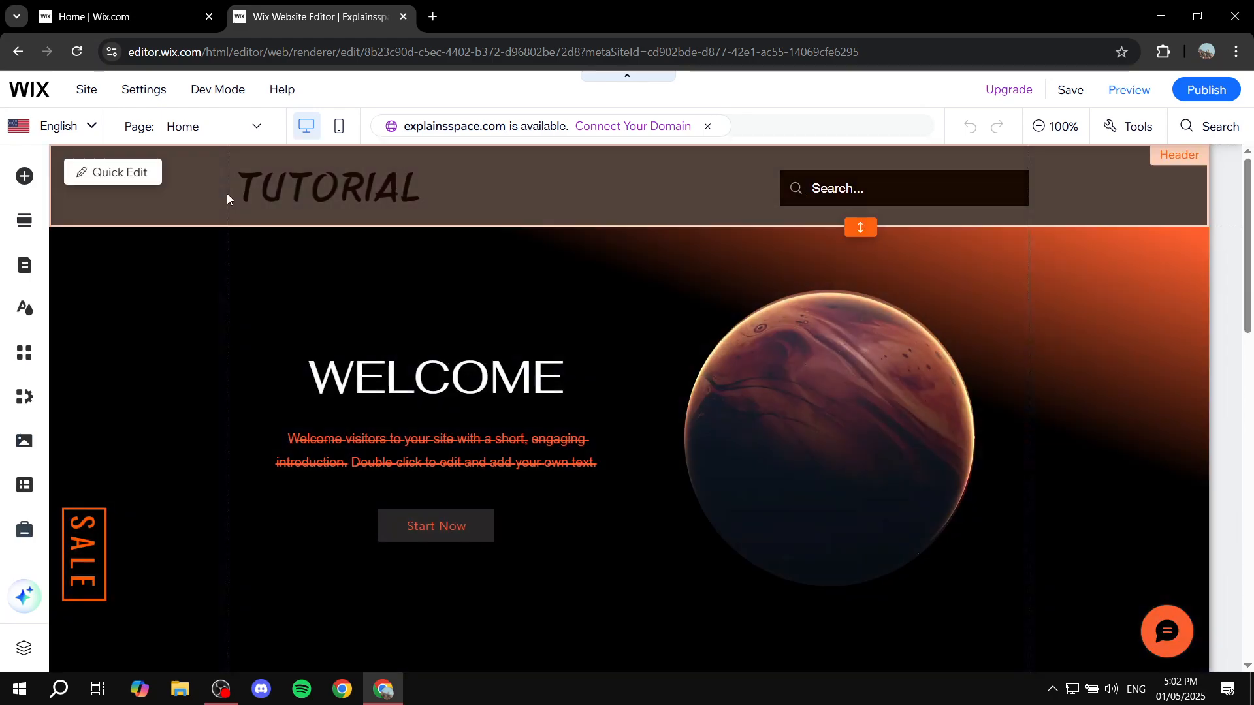
Step: Add the purple sample product to the cart in the Product Page preview and return to the editor
left_click(218, 128)
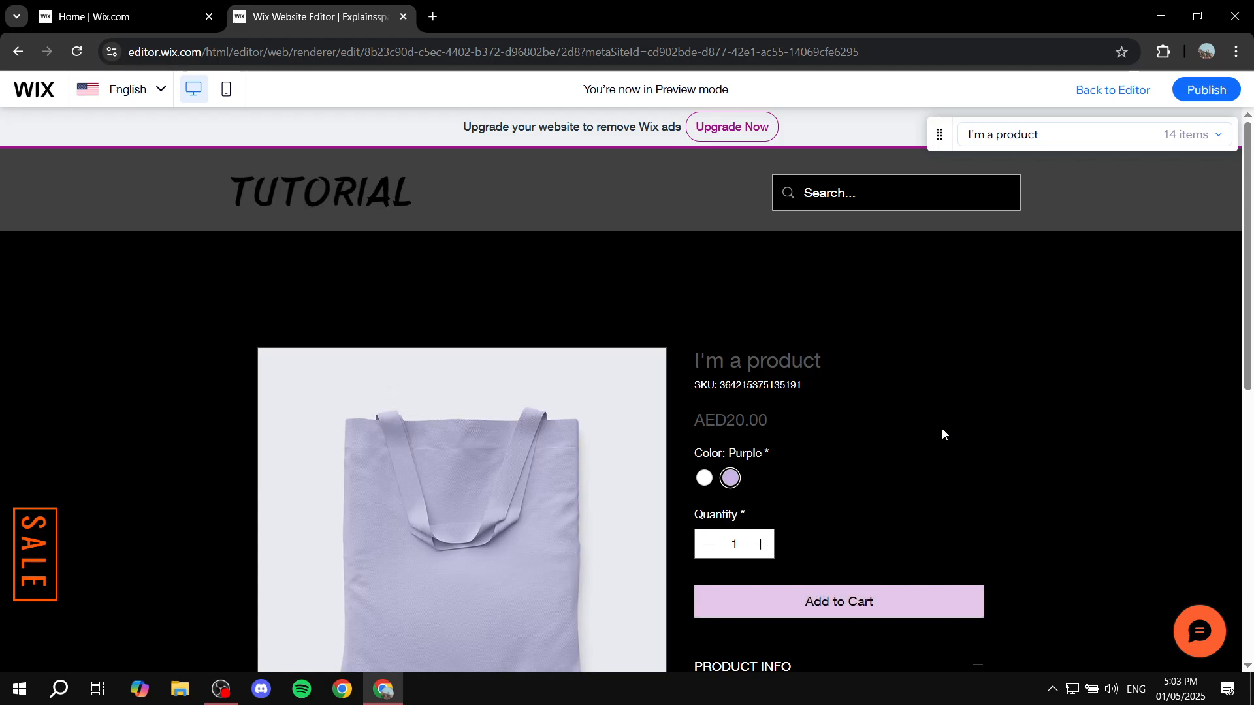
left_click(1128, 88)
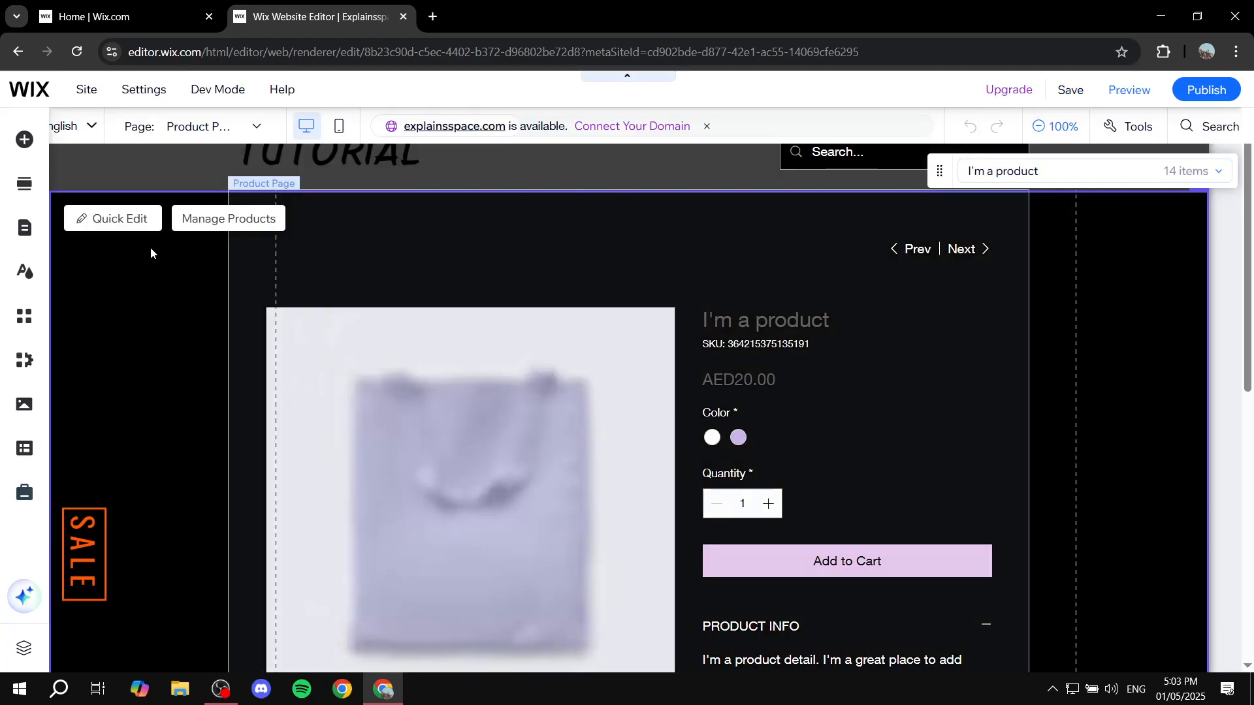
Step: Open the Side Cart for editing from the Cart & Thank You pages and close the page list
left_click(26, 268)
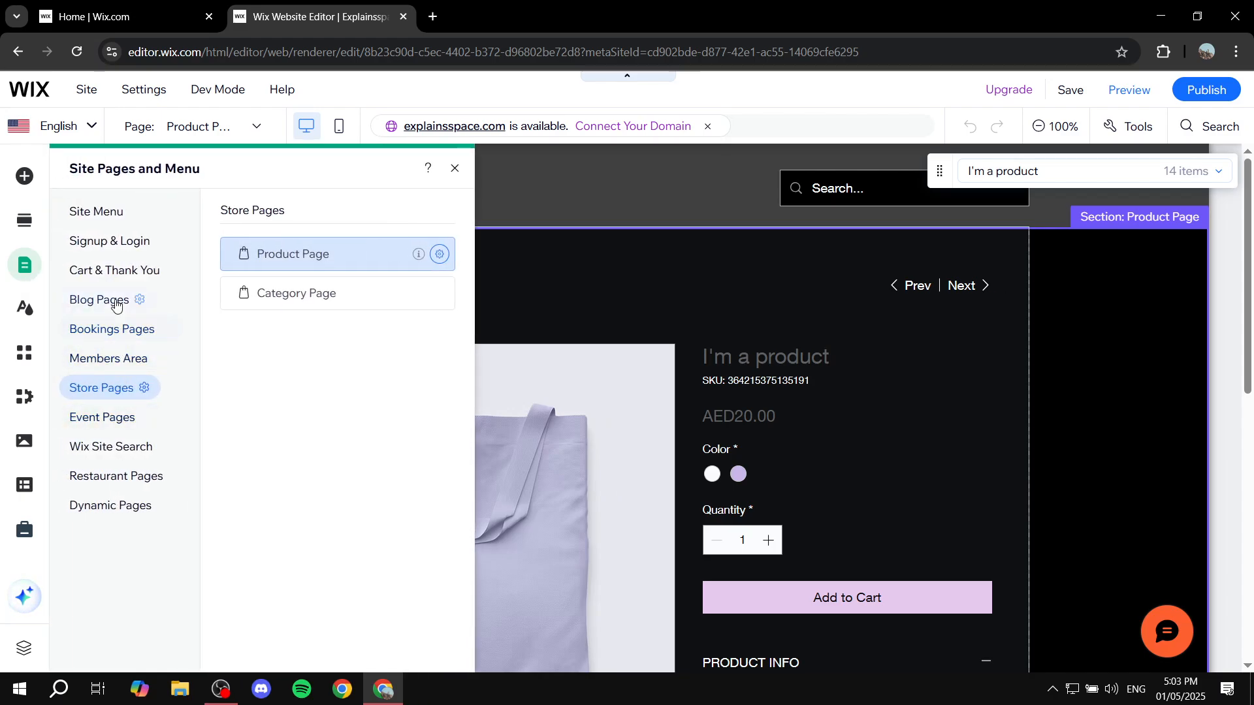
left_click(108, 273)
left_click(281, 336)
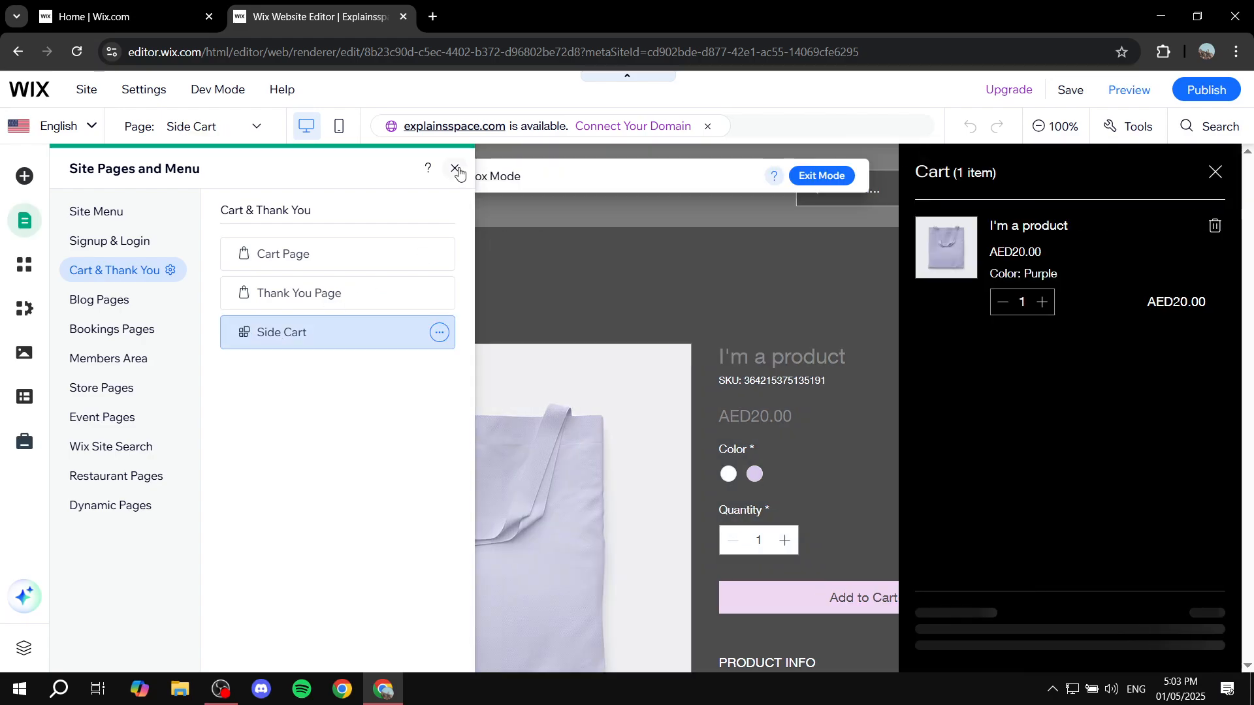
left_click(456, 170)
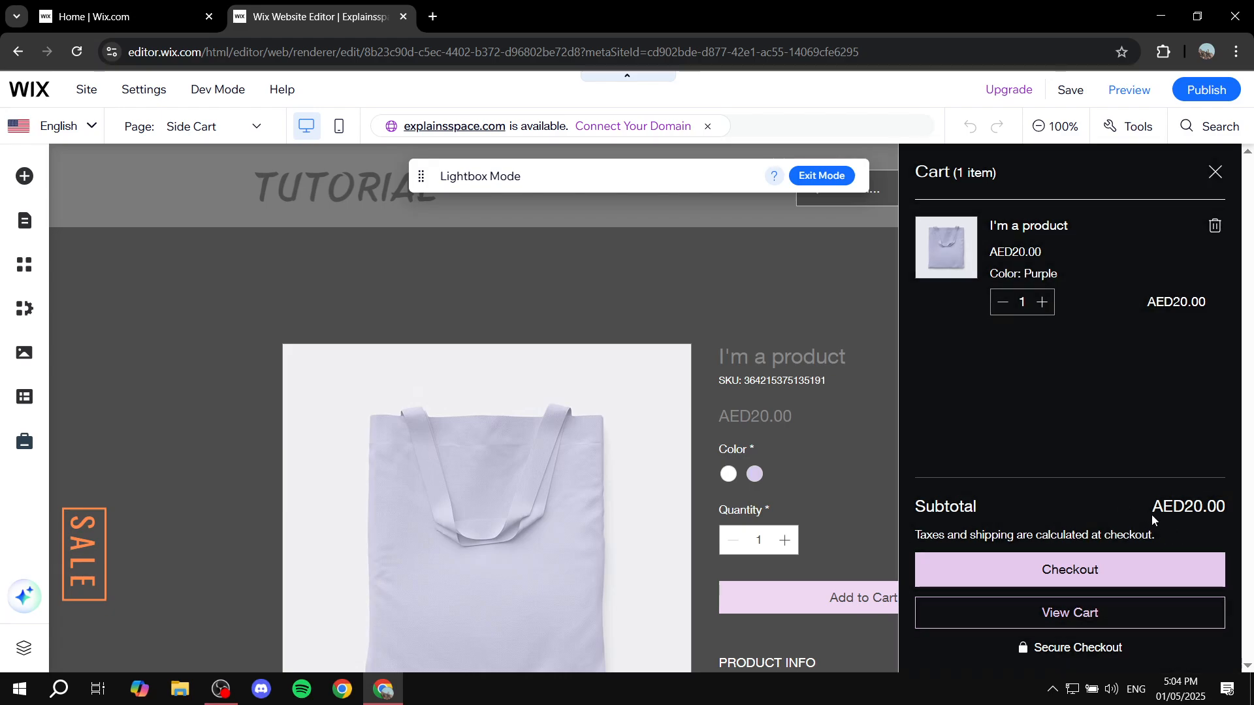
Step: Open the Side Cart's settings and move the settings window away from the cart preview
left_click(1139, 409)
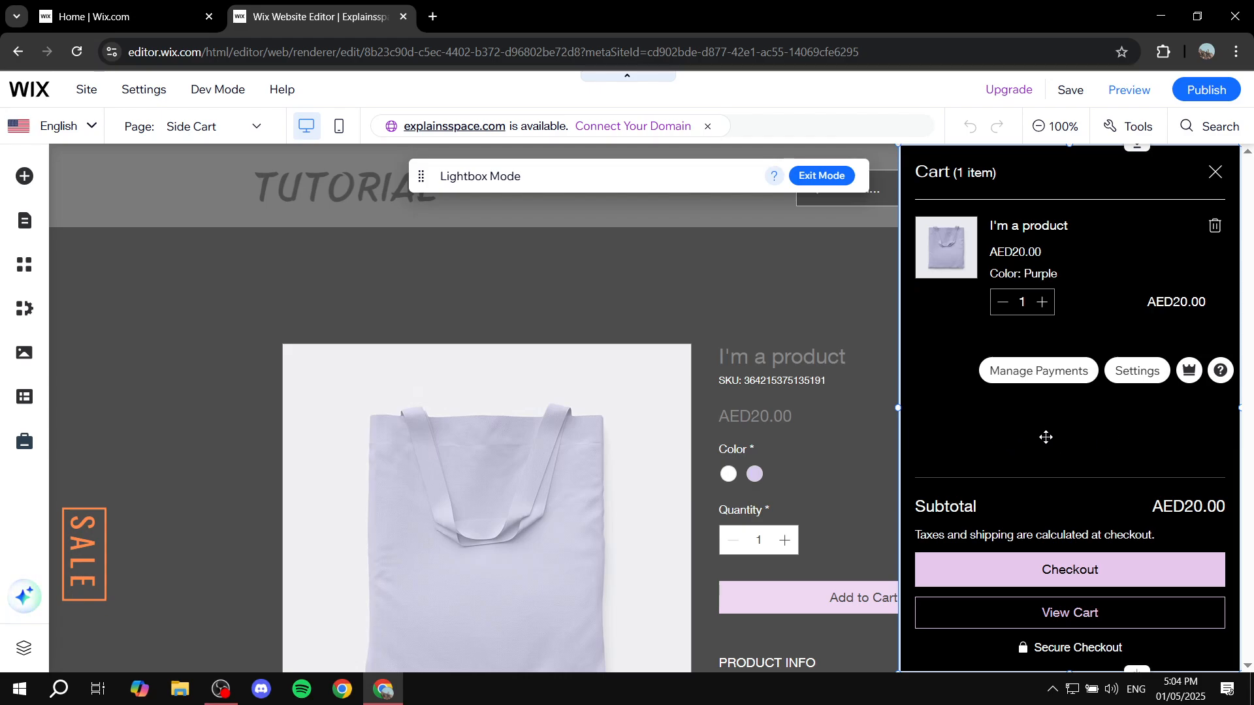
left_click(1139, 371)
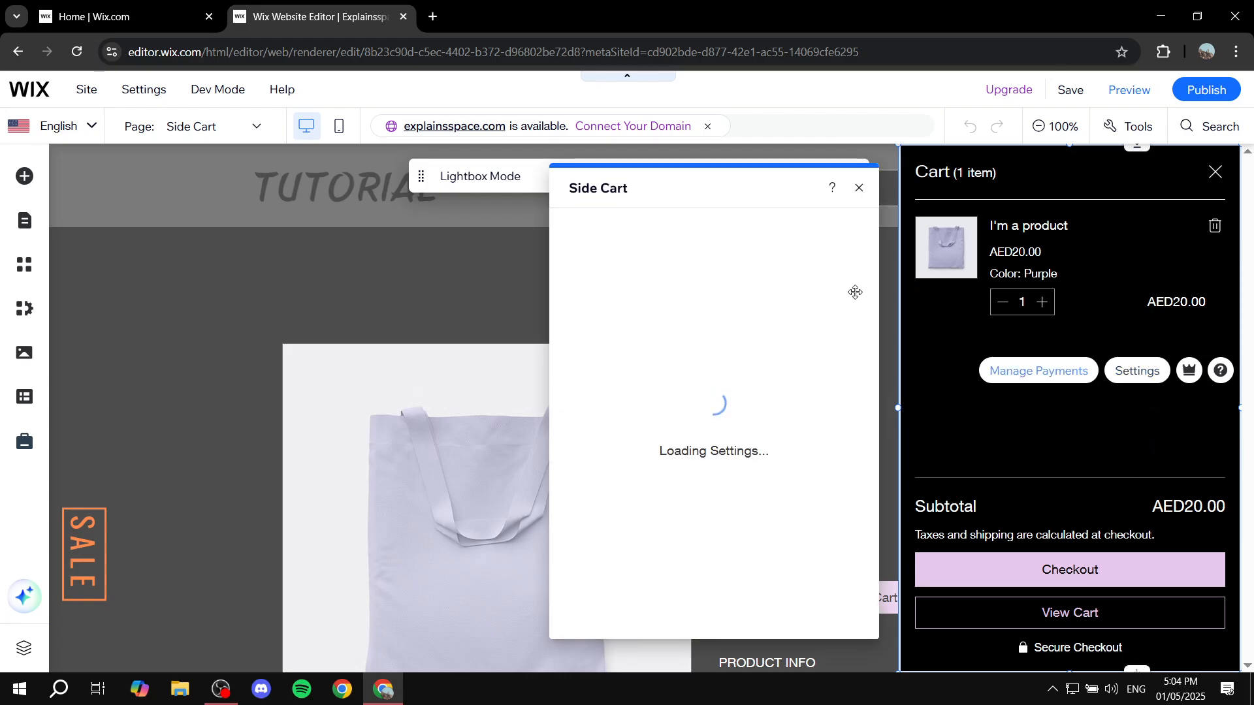
left_click_drag(725, 188, 563, 194)
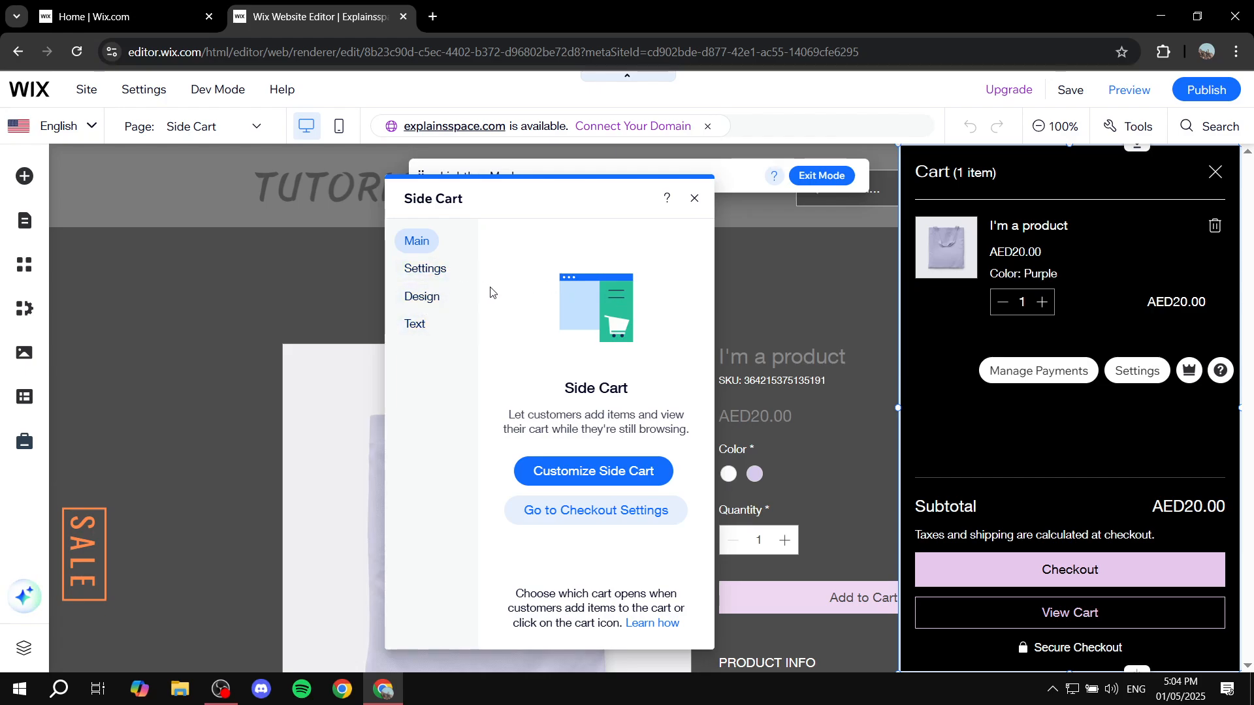
Step: Examine the Side Cart's text options for the header, subtotal section, checkout and cart buttons, and empty cart message
left_click(411, 328)
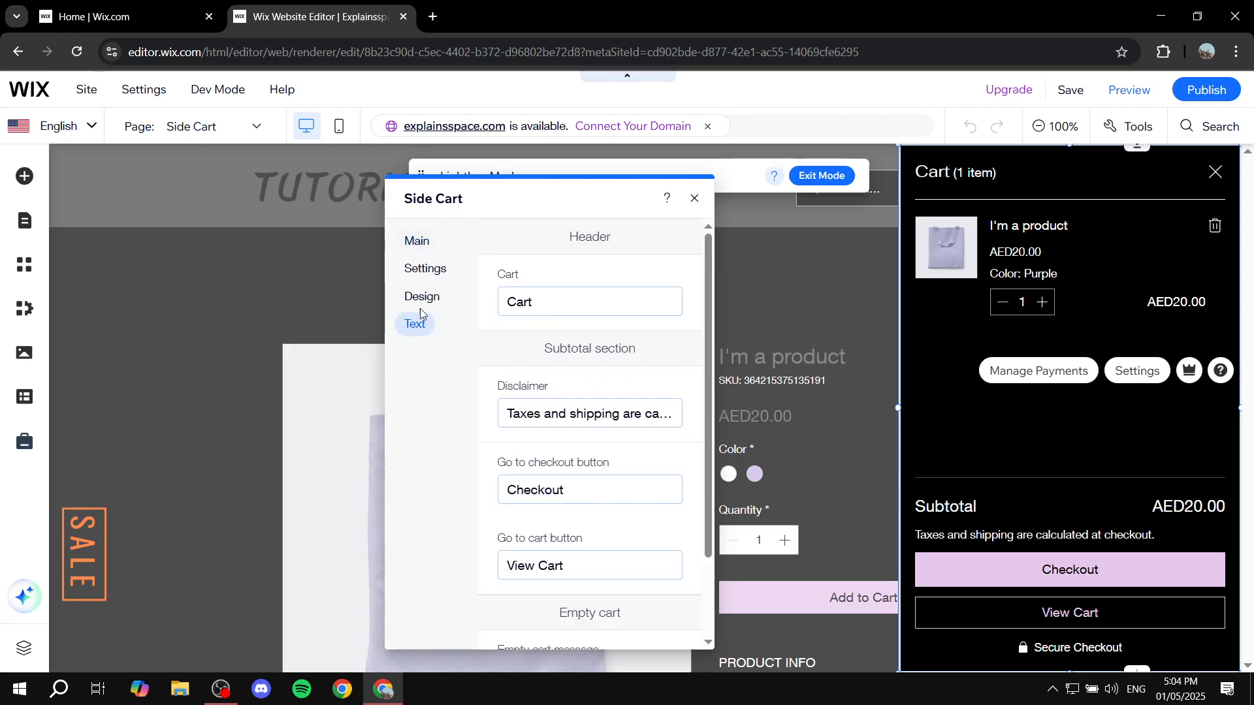
scroll(658, 344, "down", 3)
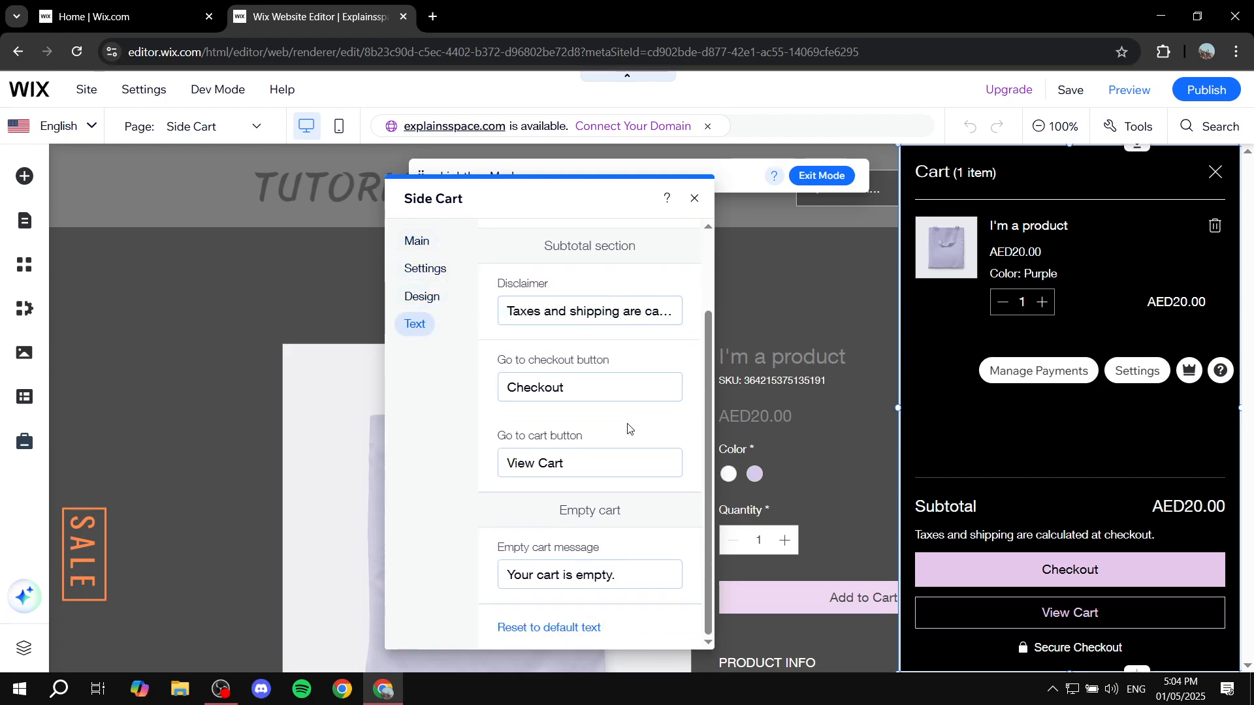
scroll(628, 429, "up", 3)
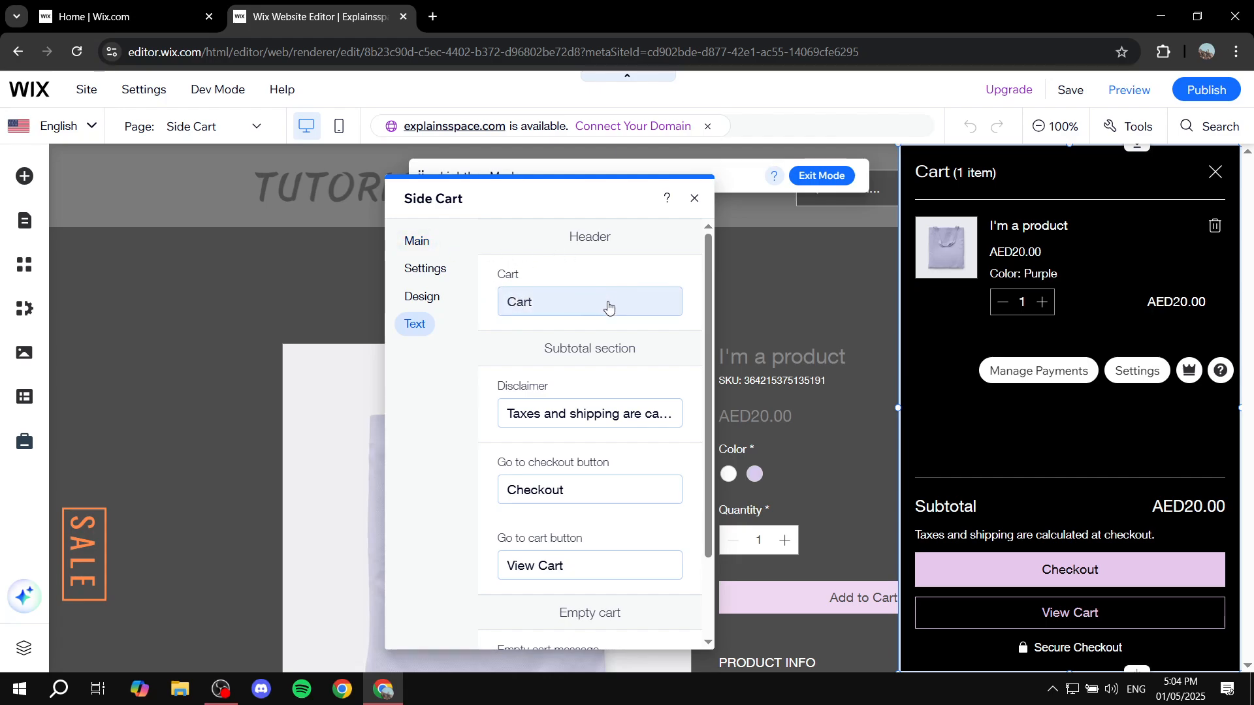
scroll(496, 424, "down", 2)
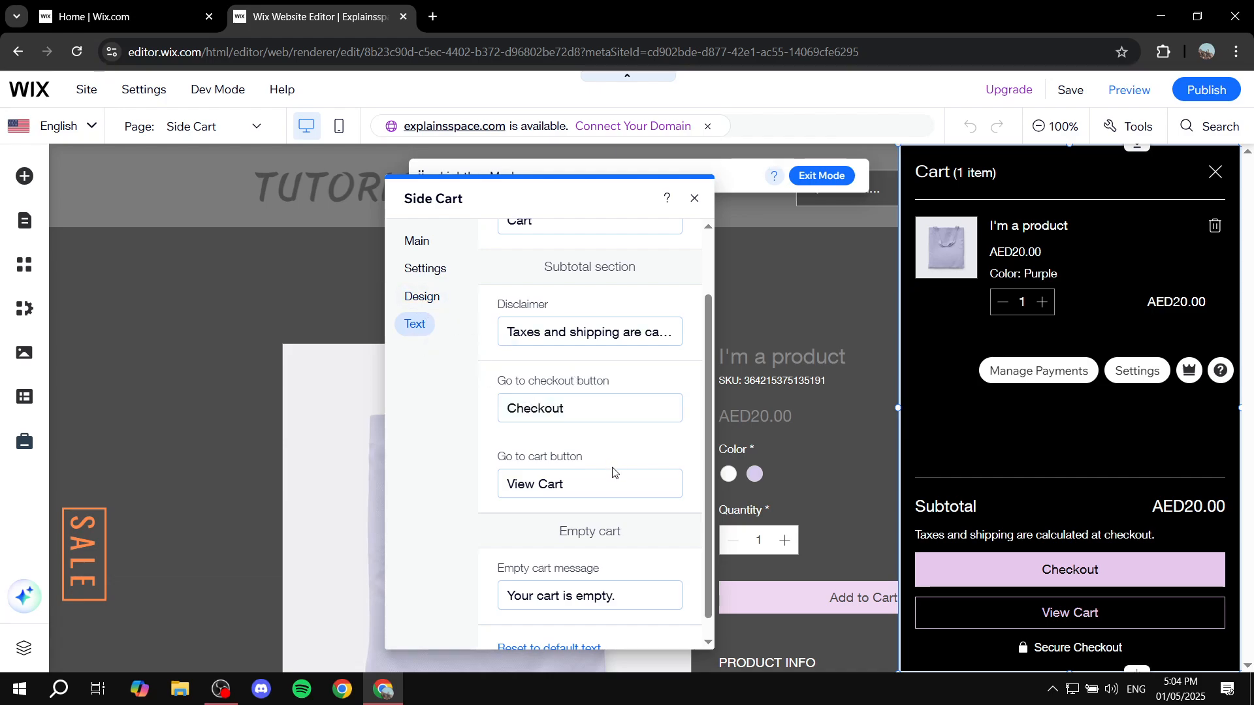
scroll(615, 474, "down", 1)
scroll(636, 540, "up", 2)
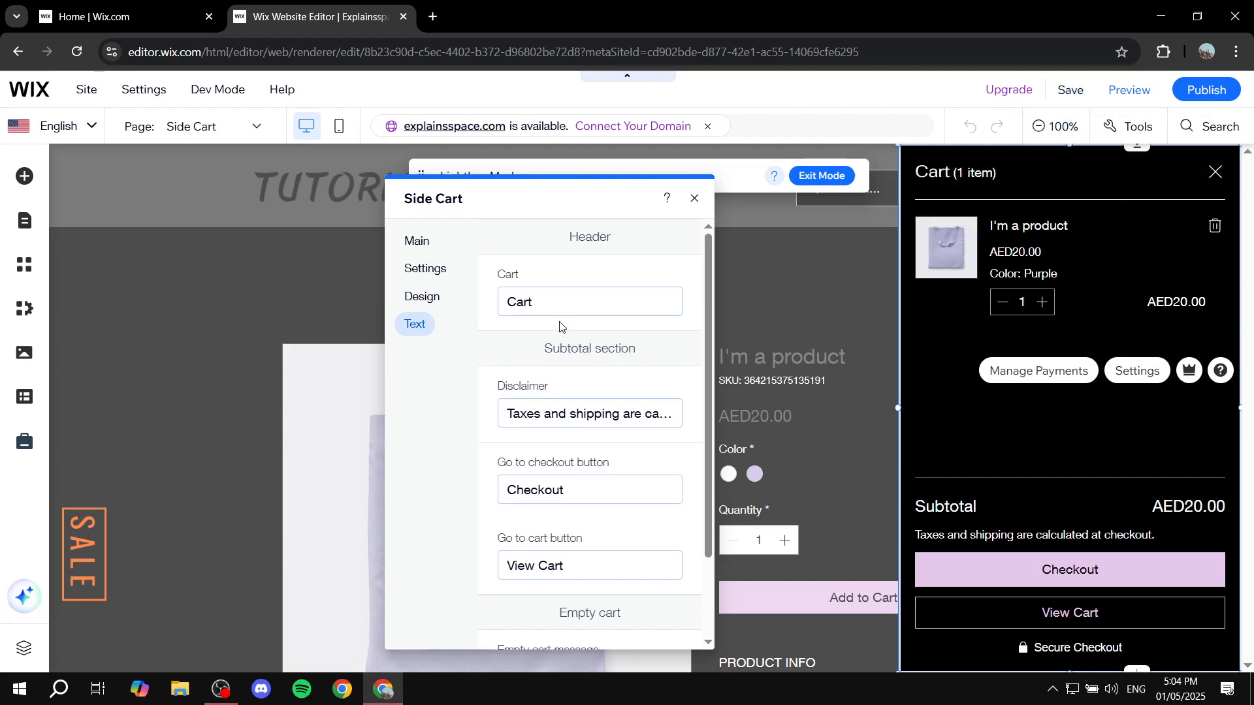
Step: Change the Side Cart's header title text to "Side Cart"
double_click(573, 300)
type("S")
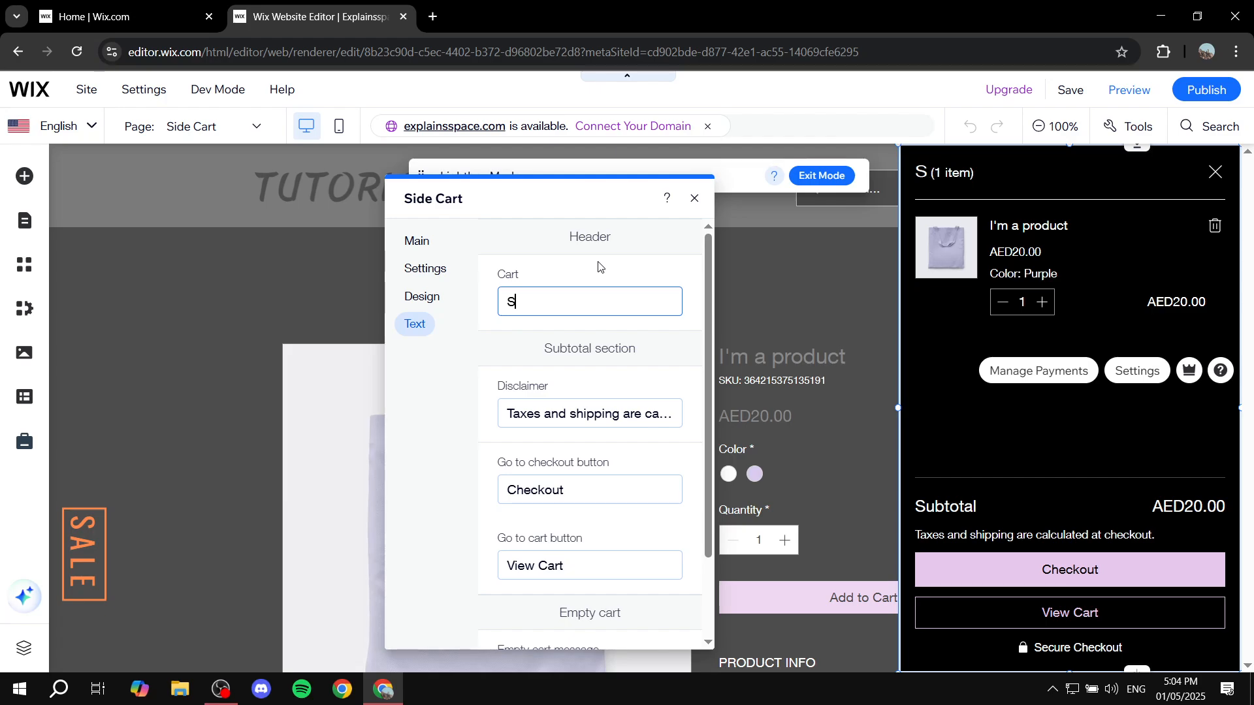
type("ide Cart")
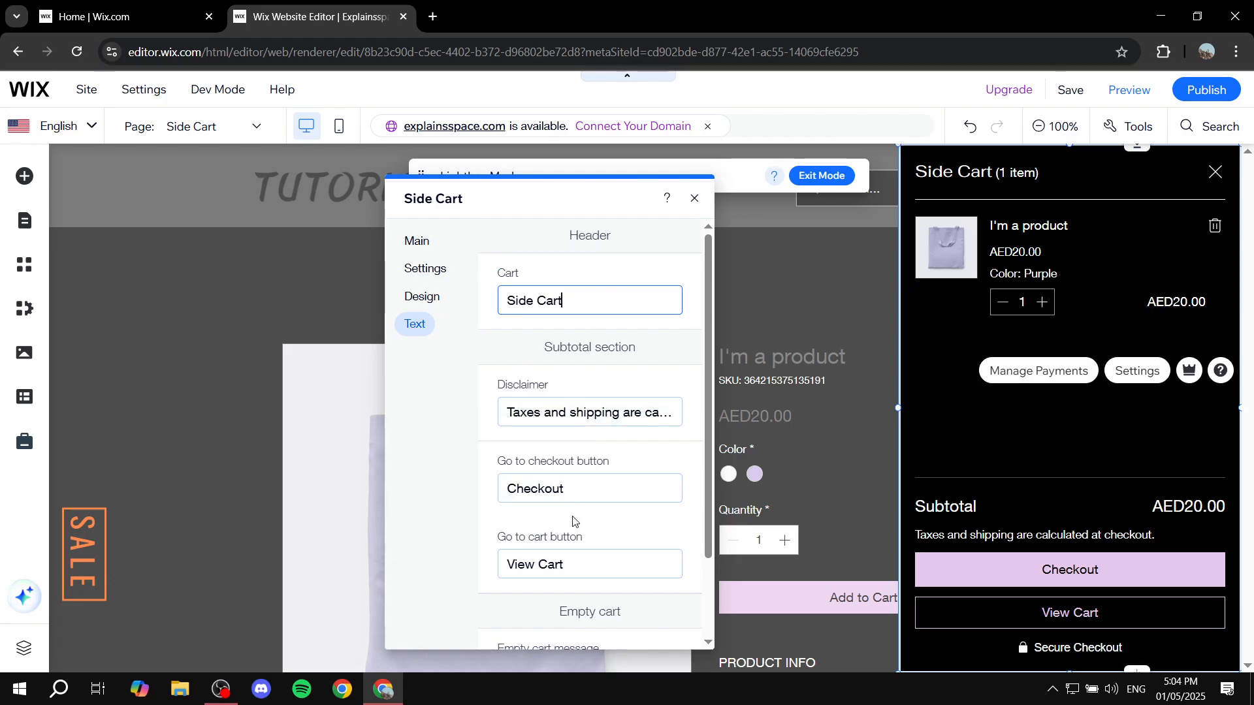
scroll(573, 521, "down", 2)
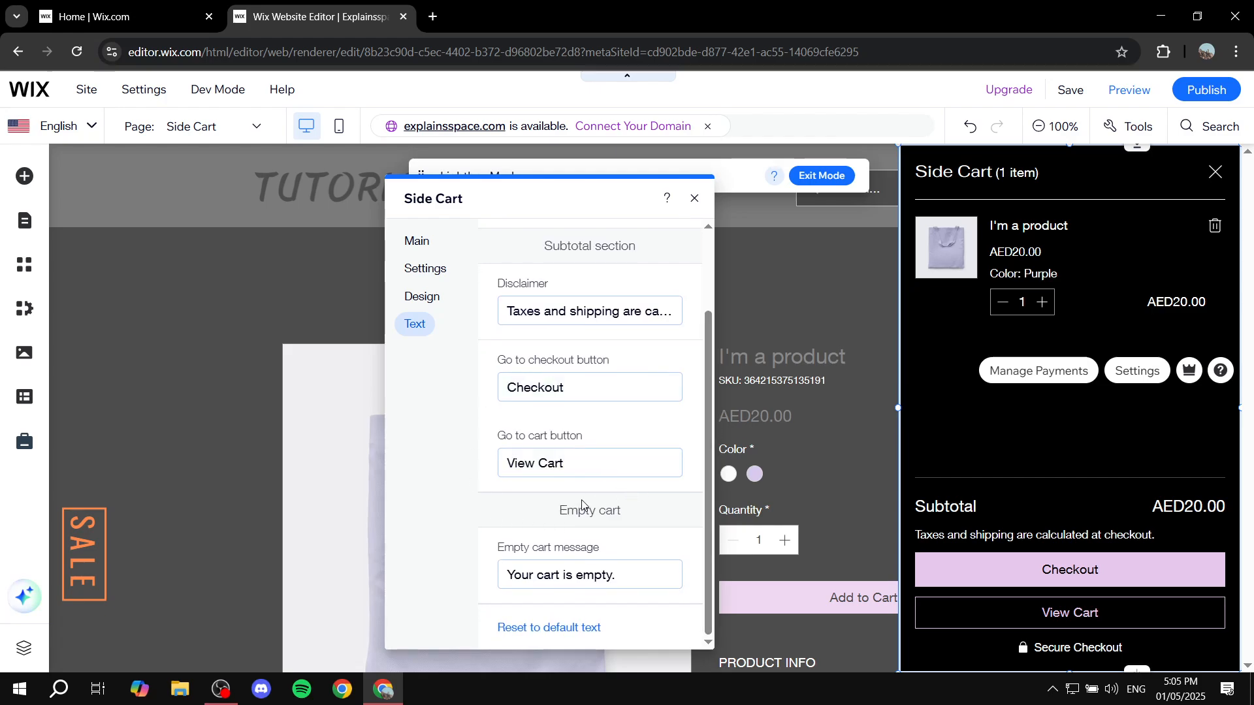
scroll(582, 505, "up", 2)
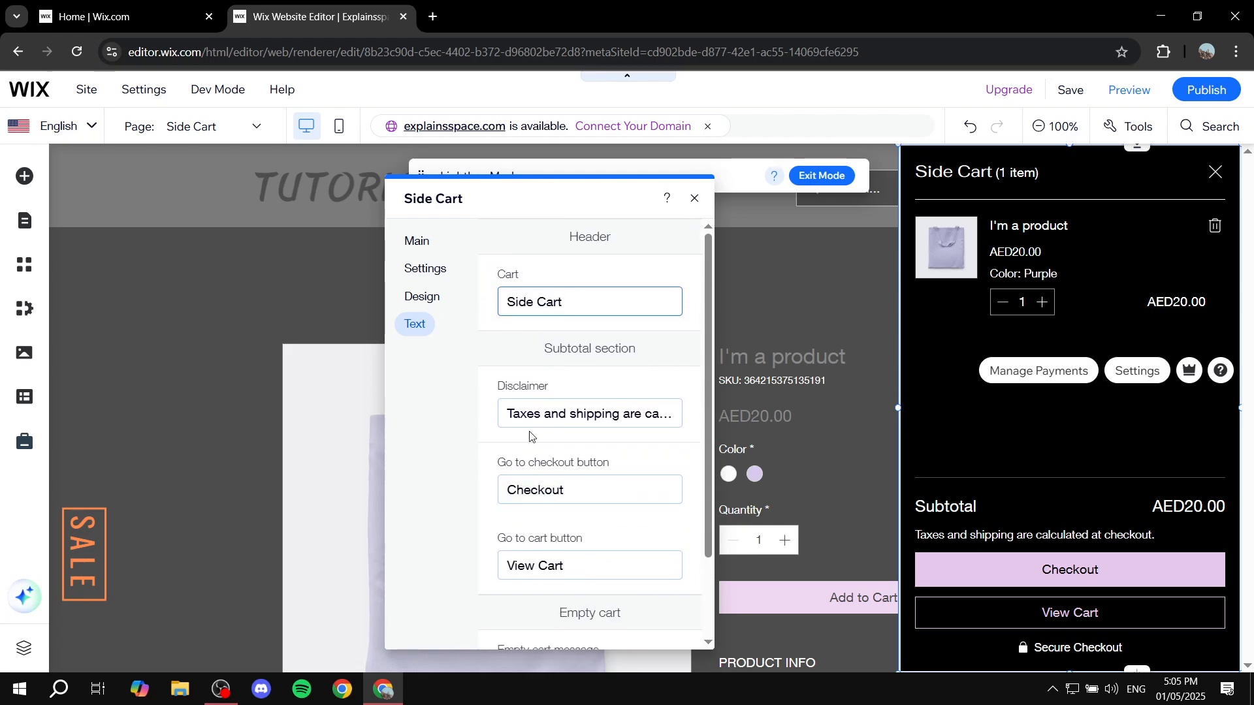
Step: In the Side Cart's display settings, hide the header's cart title and number of items, and show both again
left_click(422, 273)
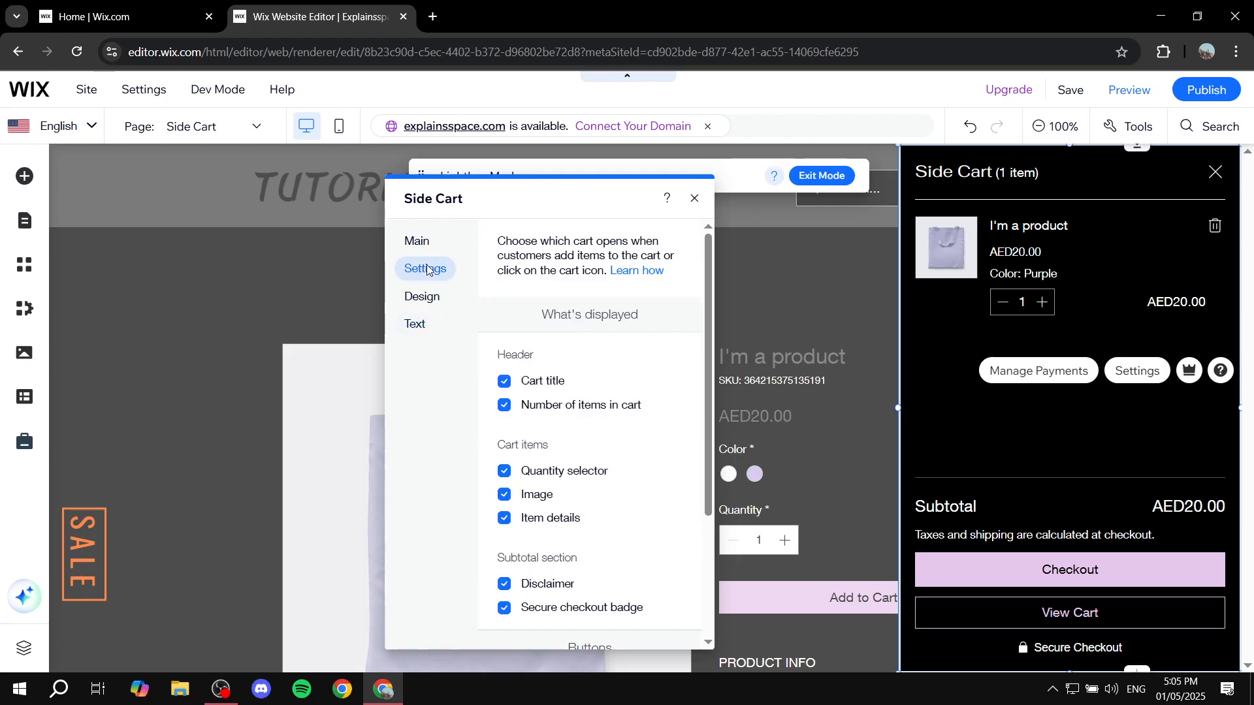
scroll(575, 351, "down", 1)
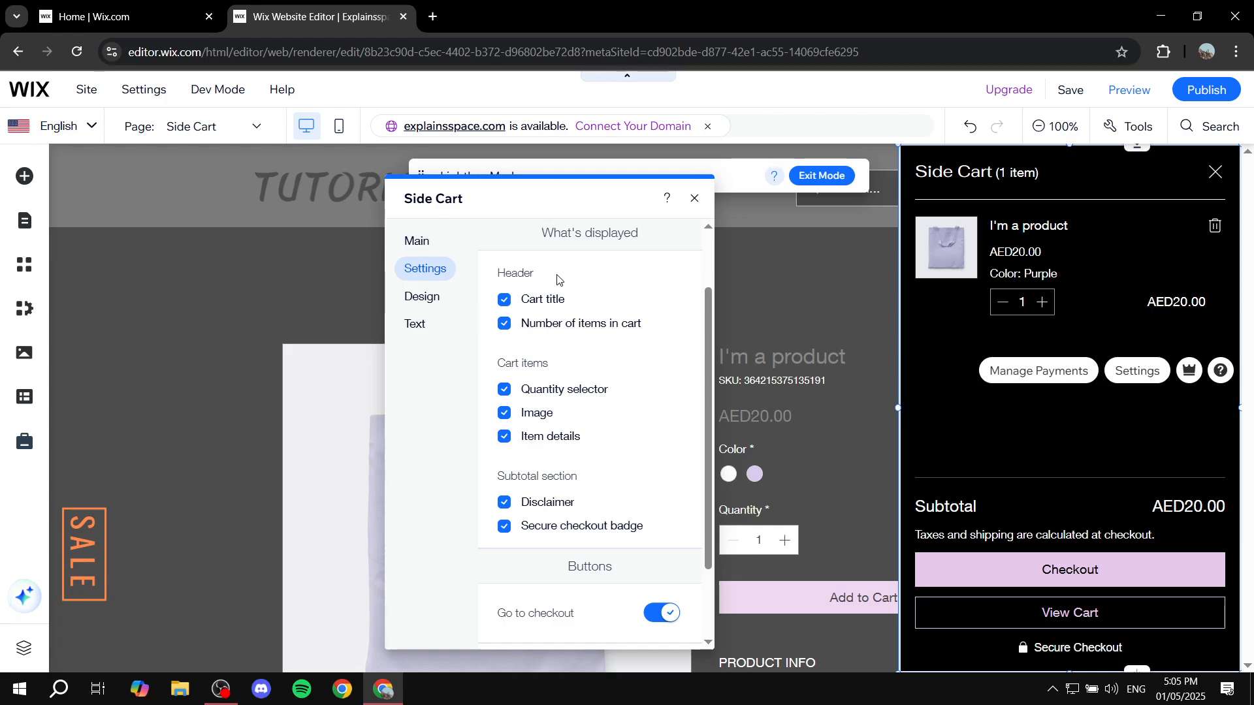
scroll(575, 327, "down", 1)
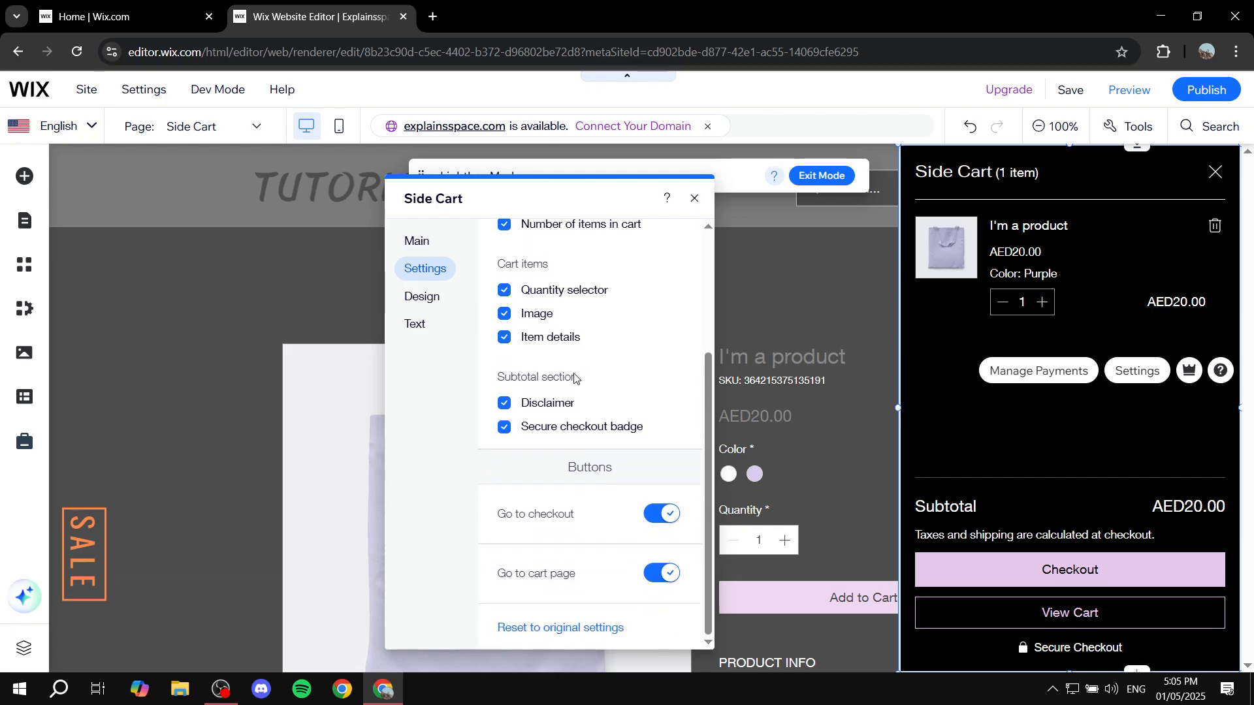
scroll(571, 366, "up", 2)
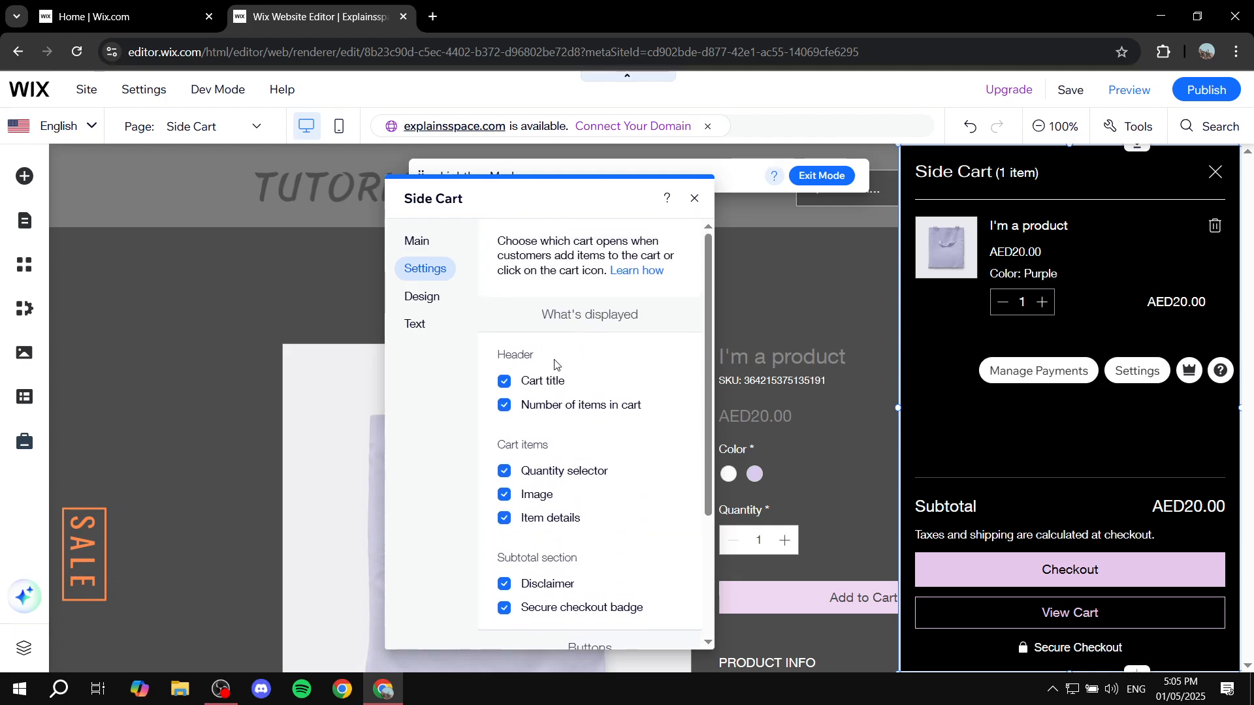
left_click(505, 383)
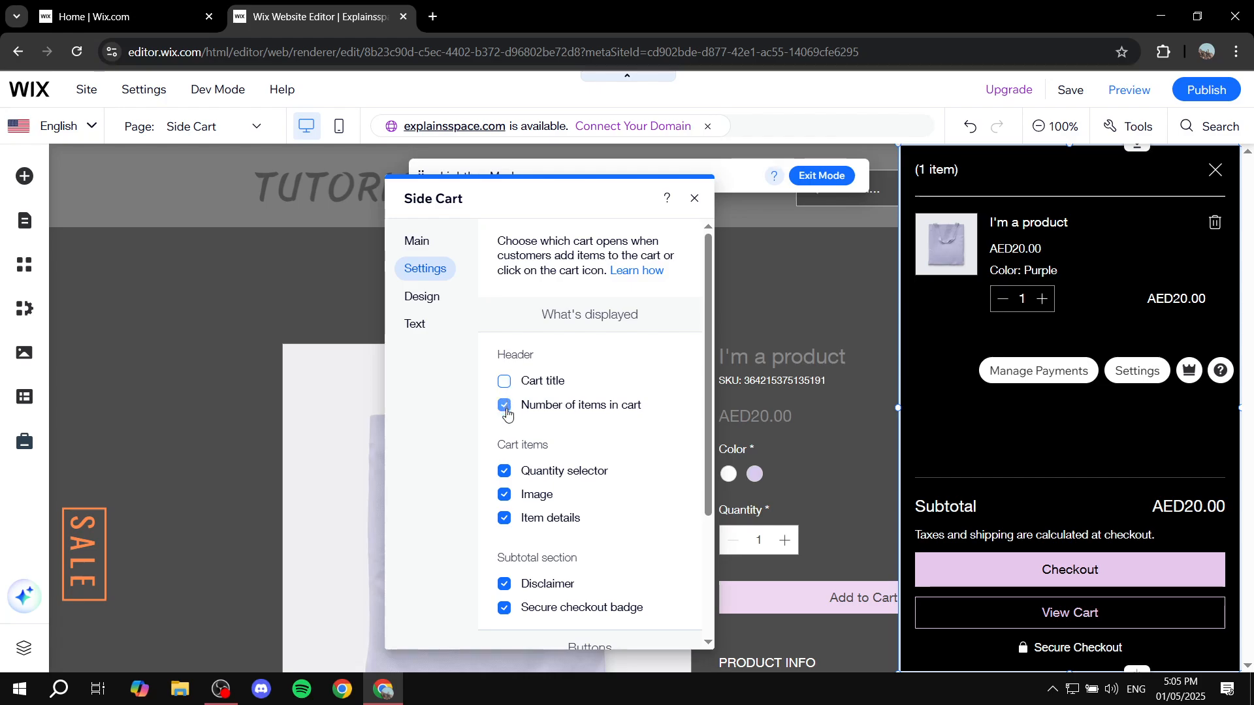
left_click(506, 408)
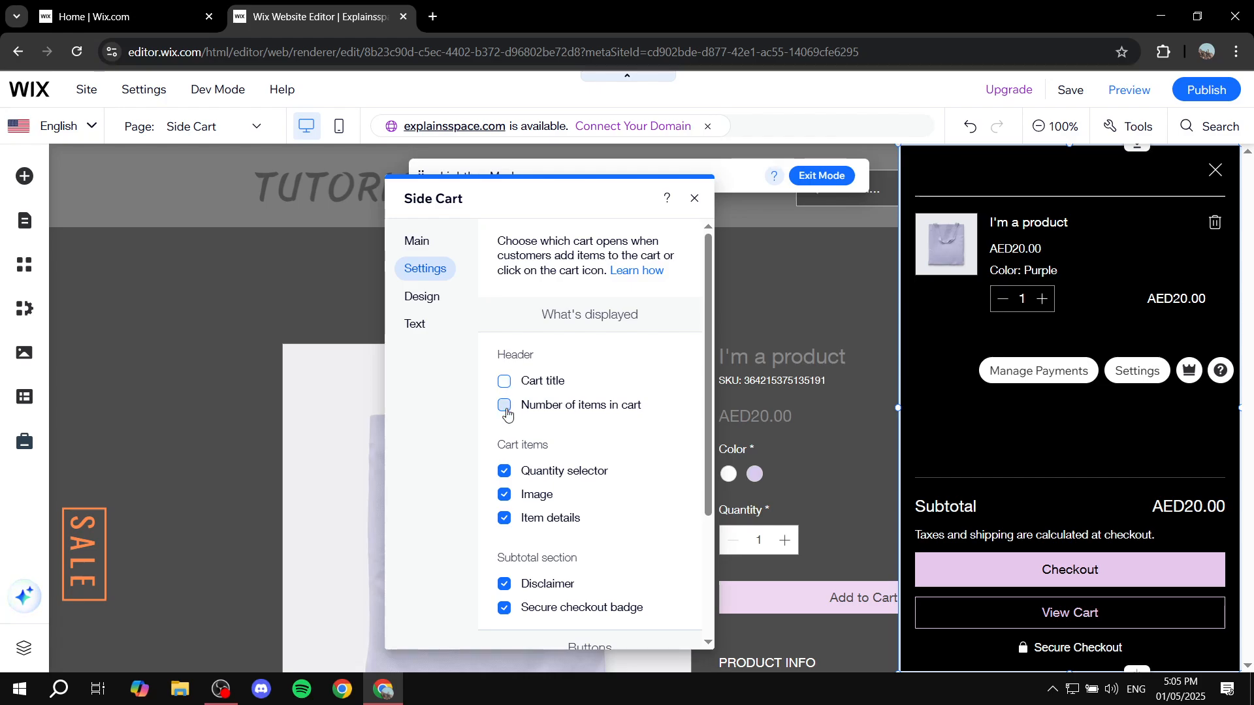
left_click(504, 405)
left_click(505, 381)
Step: Switch the cart items' quantity selector, image and item details off and back on
scroll(597, 415, "down", 1)
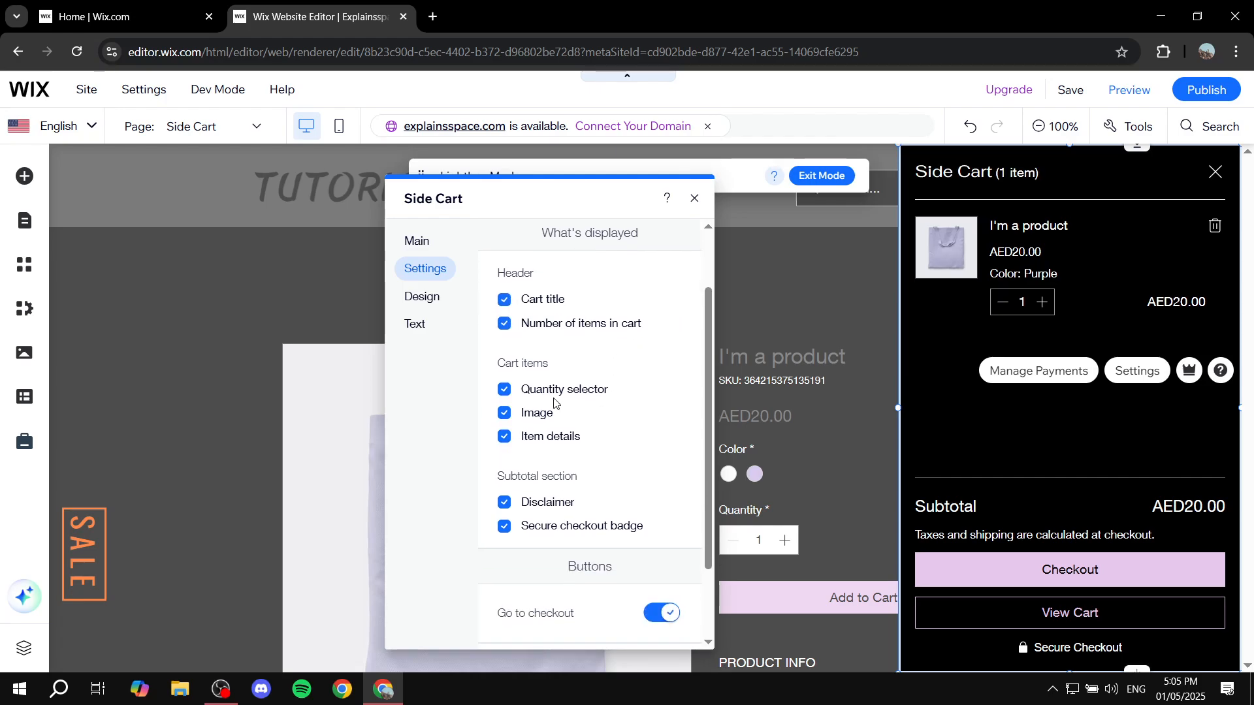
left_click(508, 394)
left_click(506, 418)
left_click(506, 416)
left_click(509, 441)
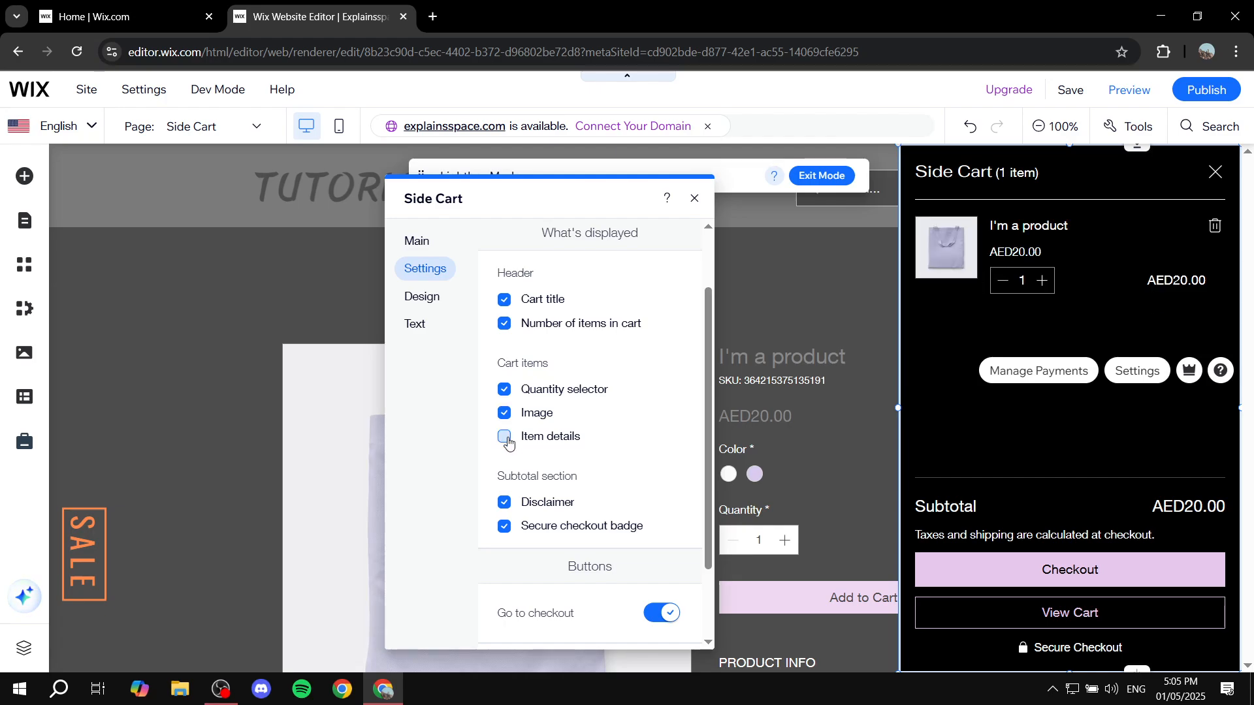
left_click(508, 438)
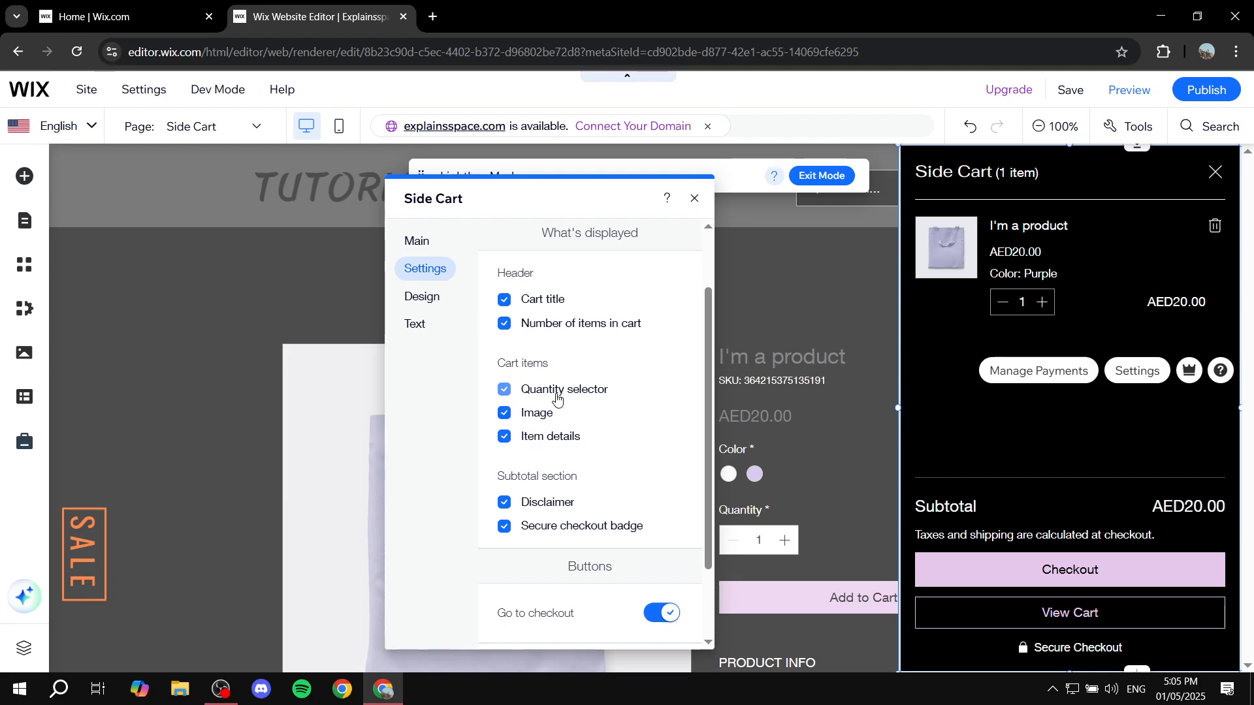
Step: Hide the subtotal section's disclaimer and secure checkout badge, and show them again
scroll(558, 406, "down", 2)
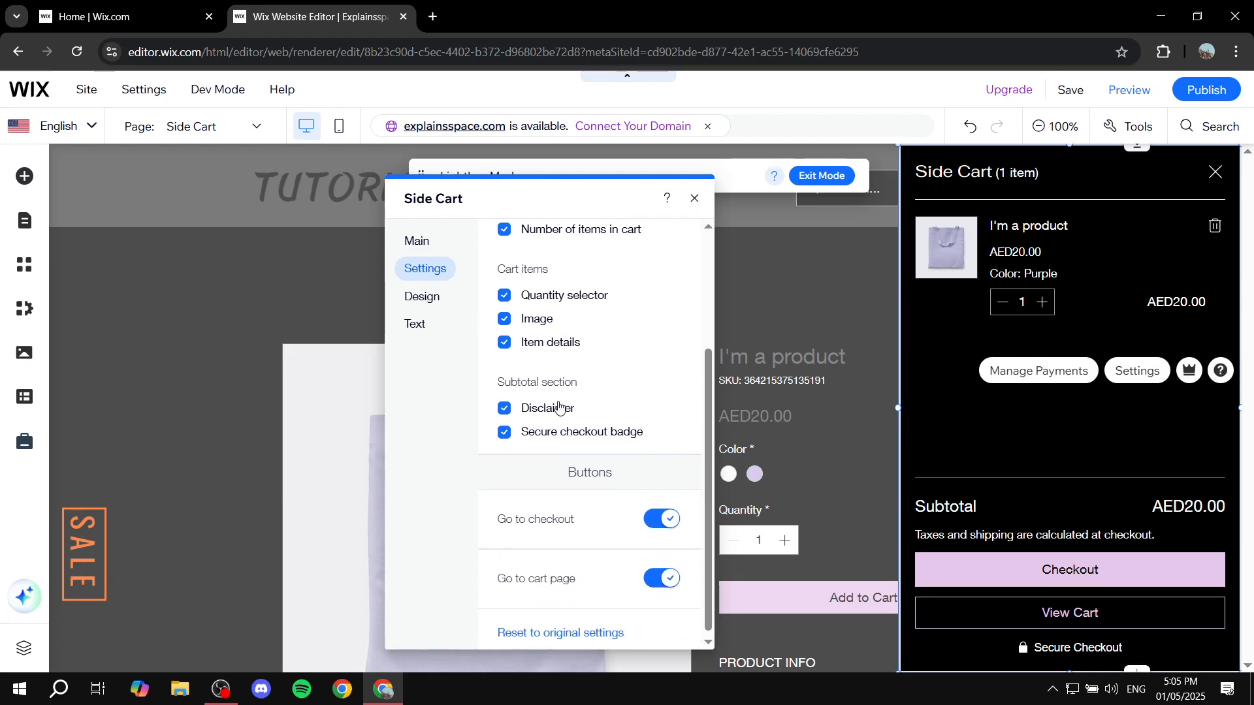
left_click(525, 406)
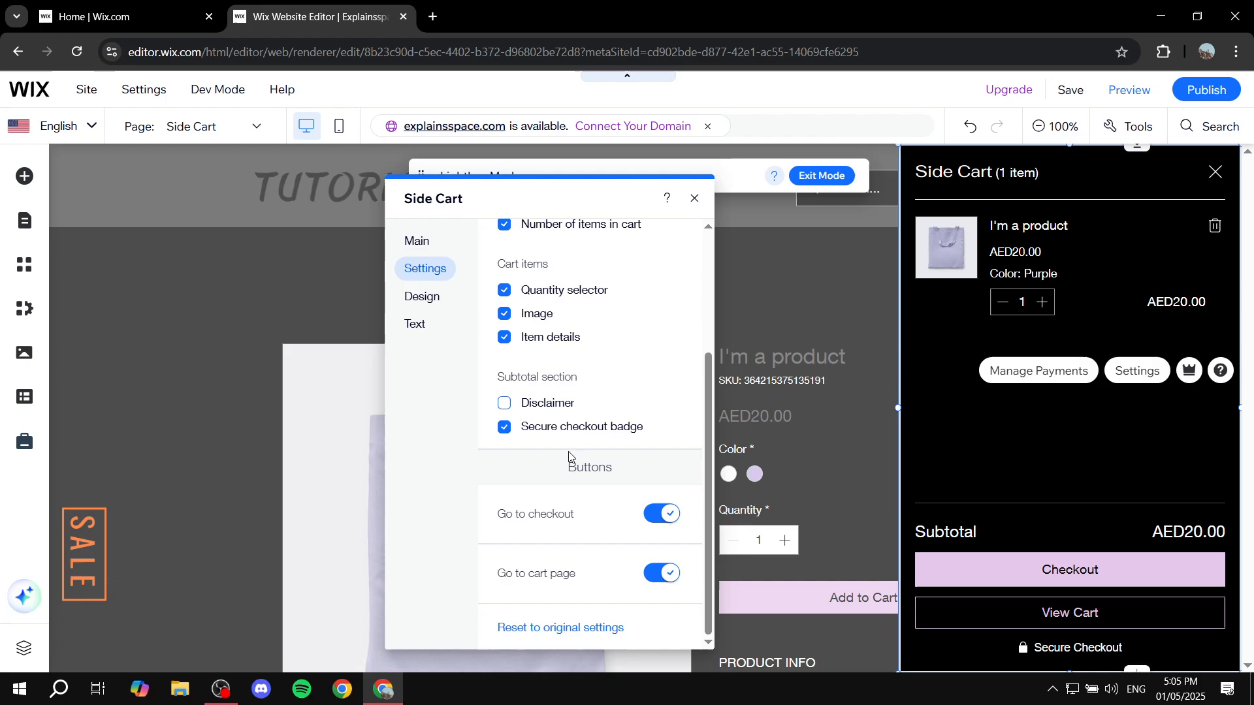
left_click(516, 406)
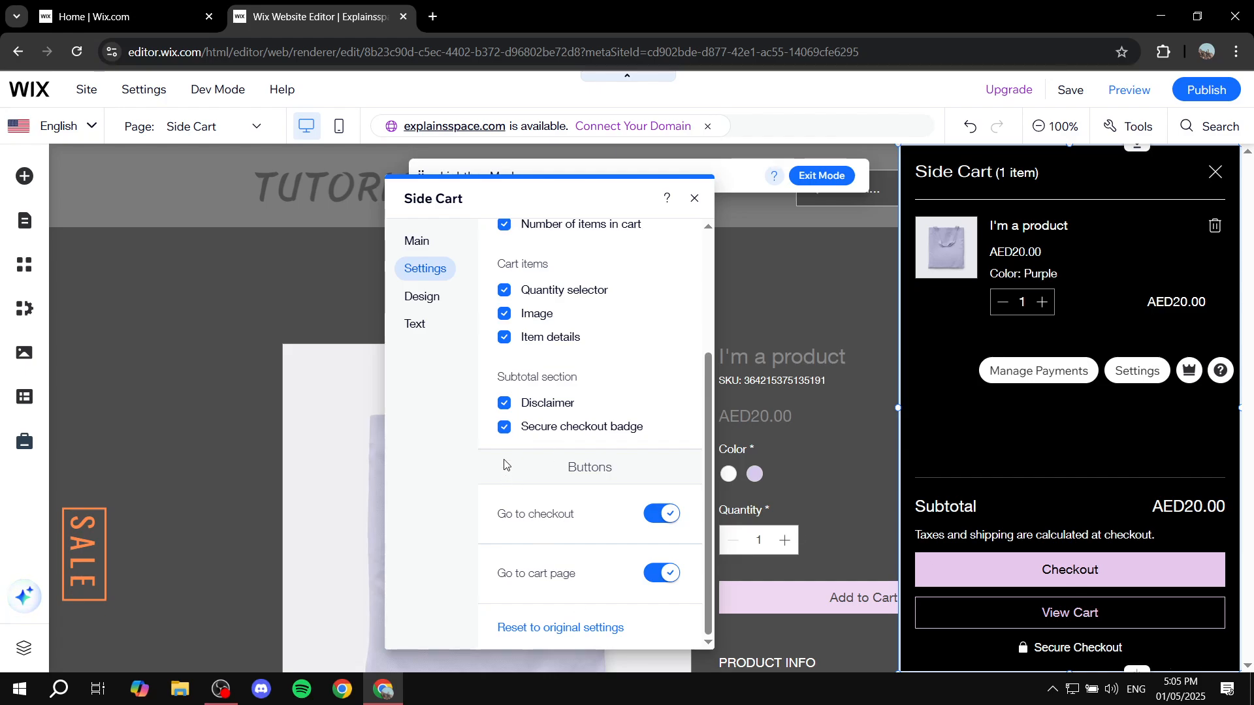
left_click(507, 427)
left_click(507, 427)
scroll(526, 358, "up", 3)
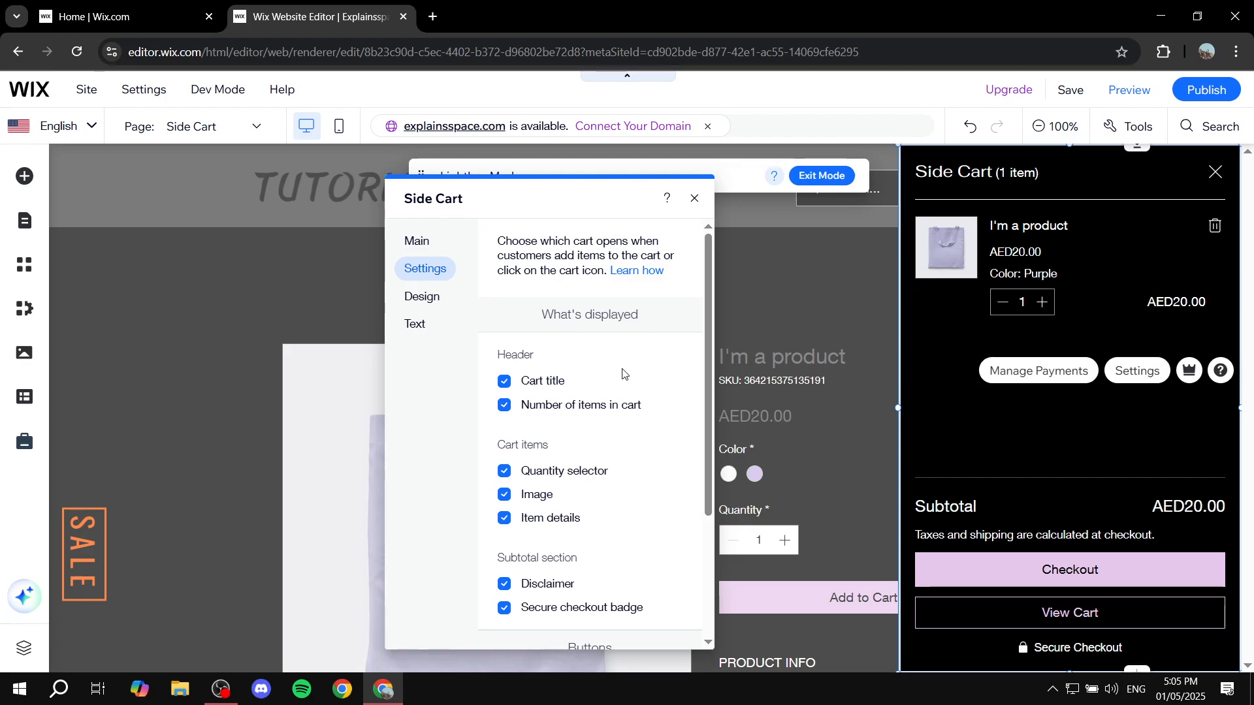
Step: Turn the Go to checkout and Go to cart page buttons off and back on
scroll(623, 374, "down", 3)
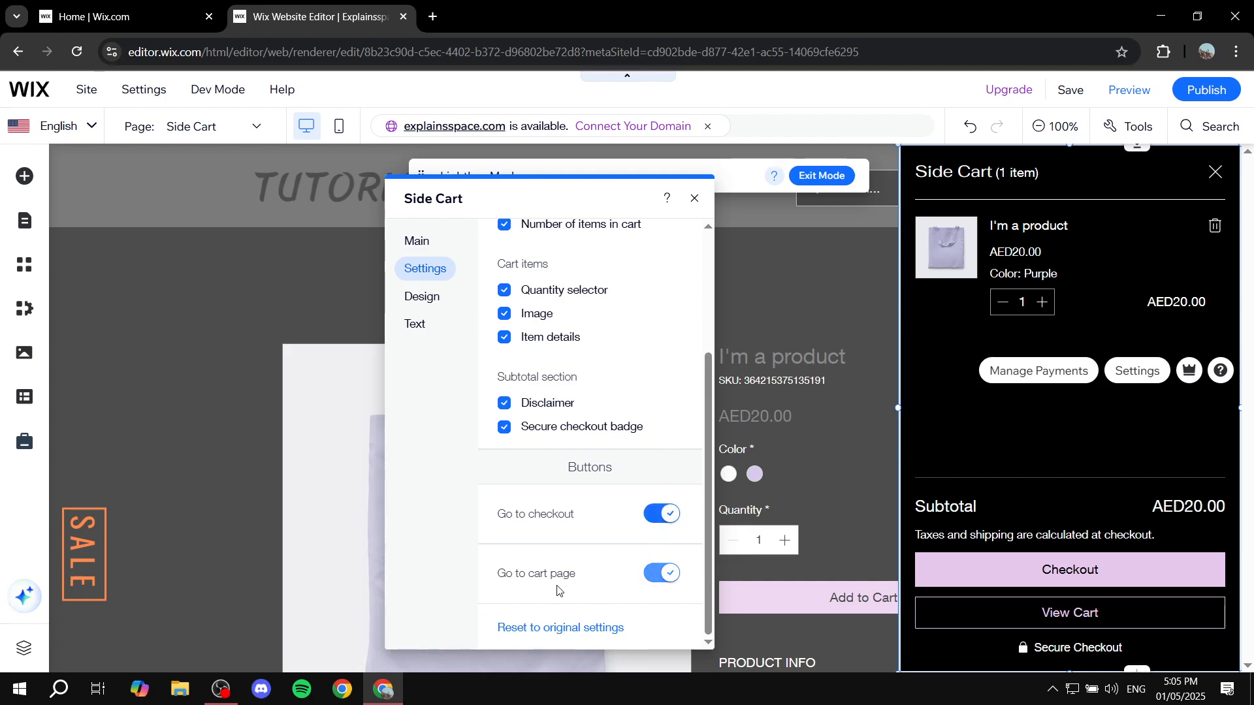
left_click(666, 515)
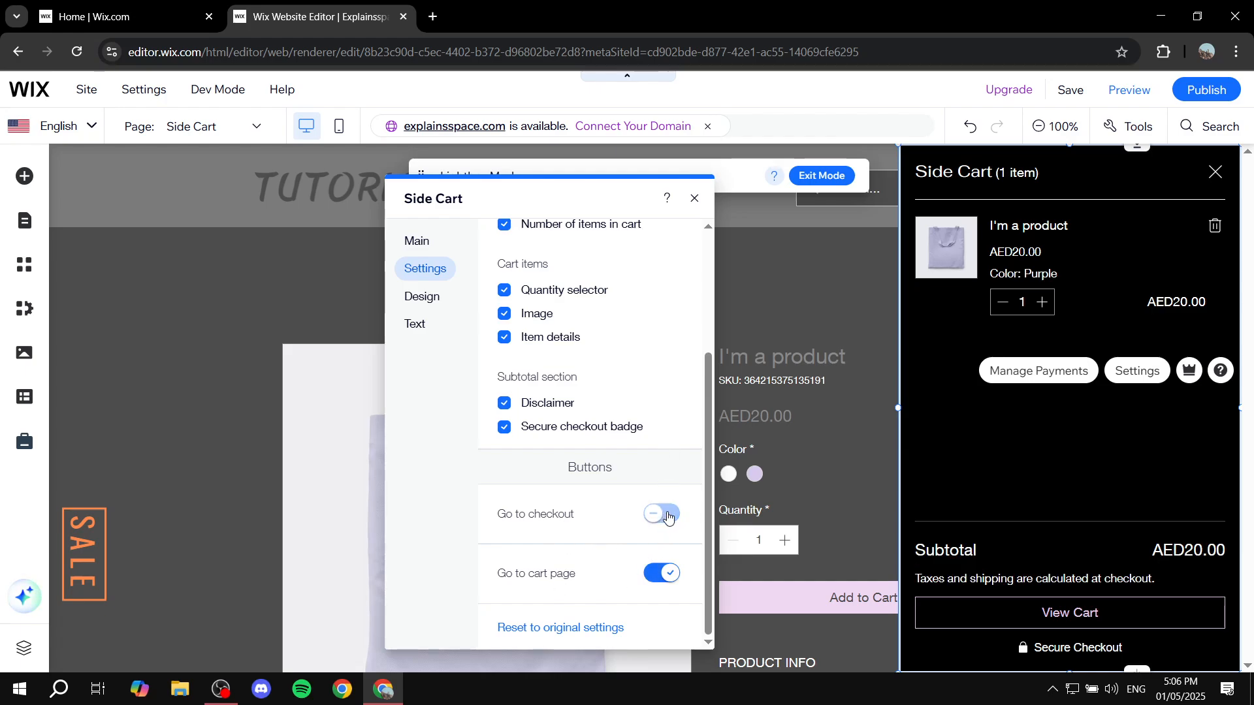
left_click(667, 515)
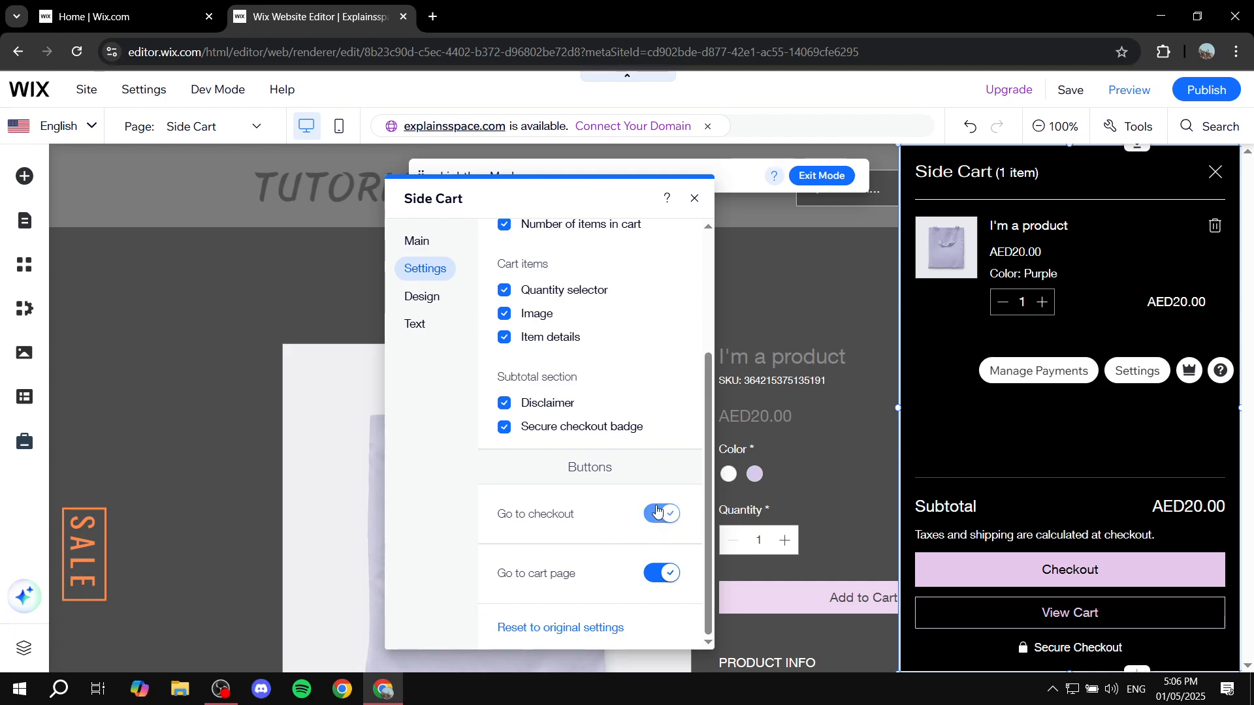
left_click(658, 575)
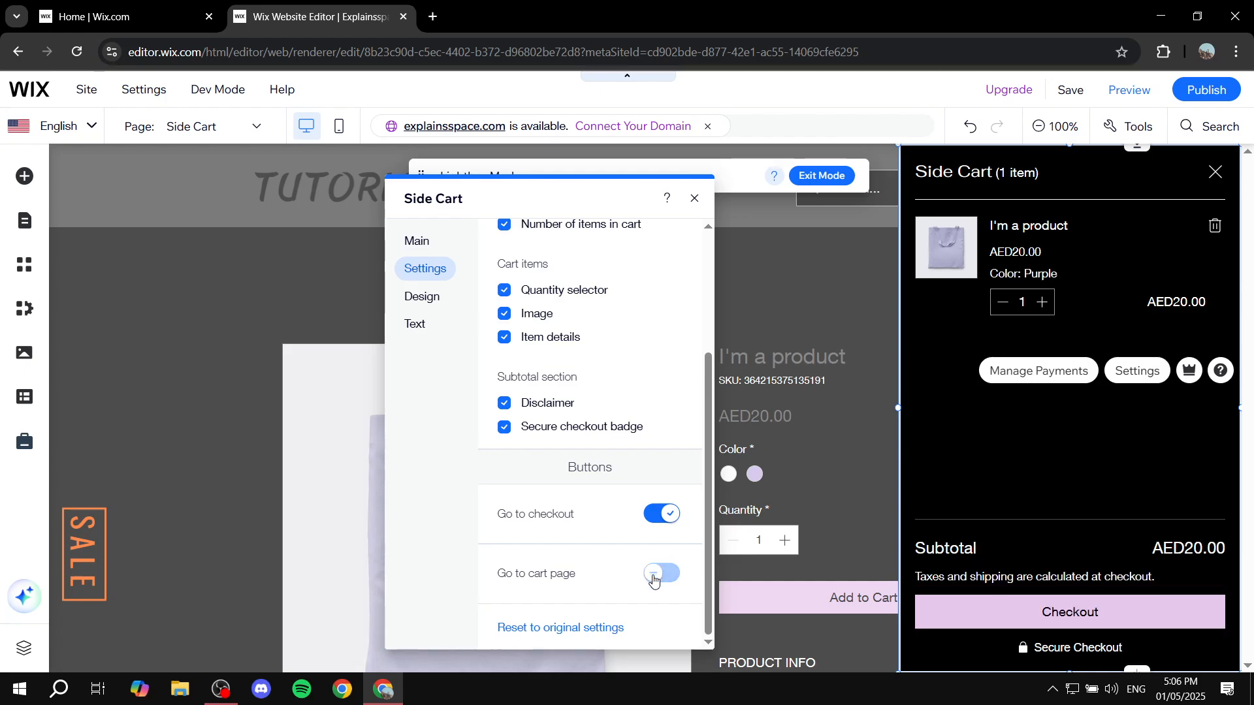
left_click(655, 577)
left_click(654, 579)
left_click(656, 578)
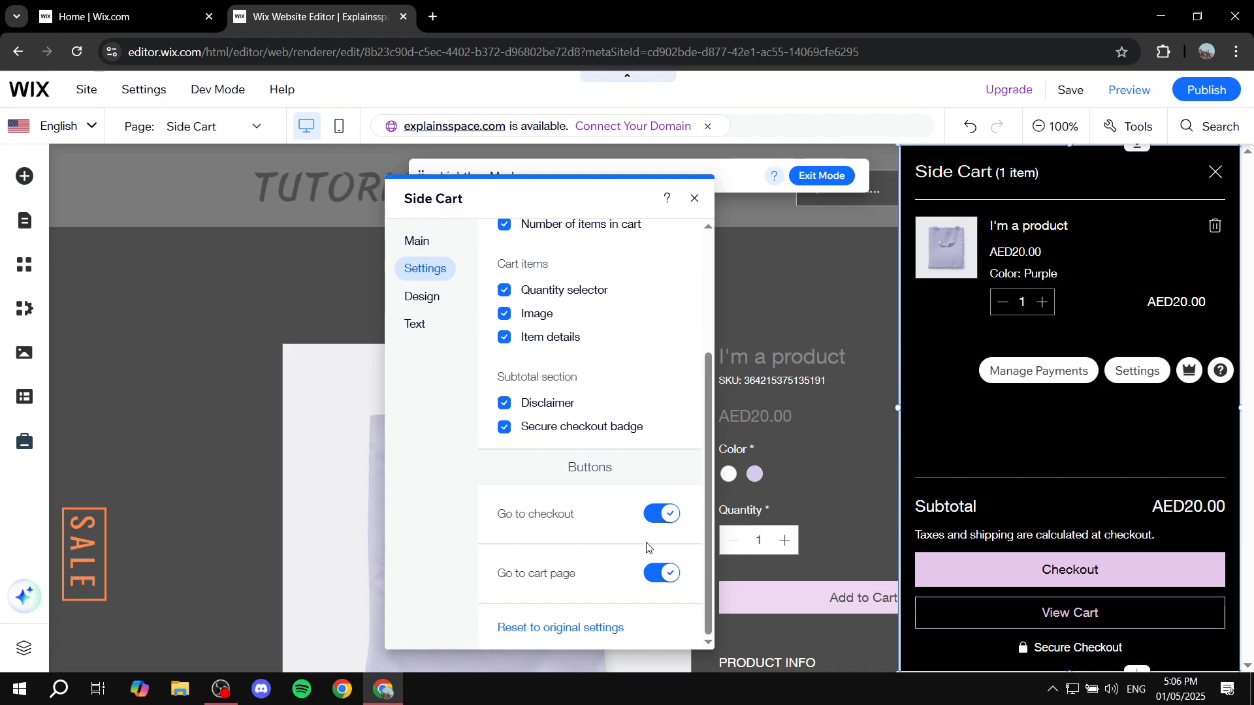
Step: Set the Side Cart header's background in the design options to the dark gray theme color #404040
left_click(431, 303)
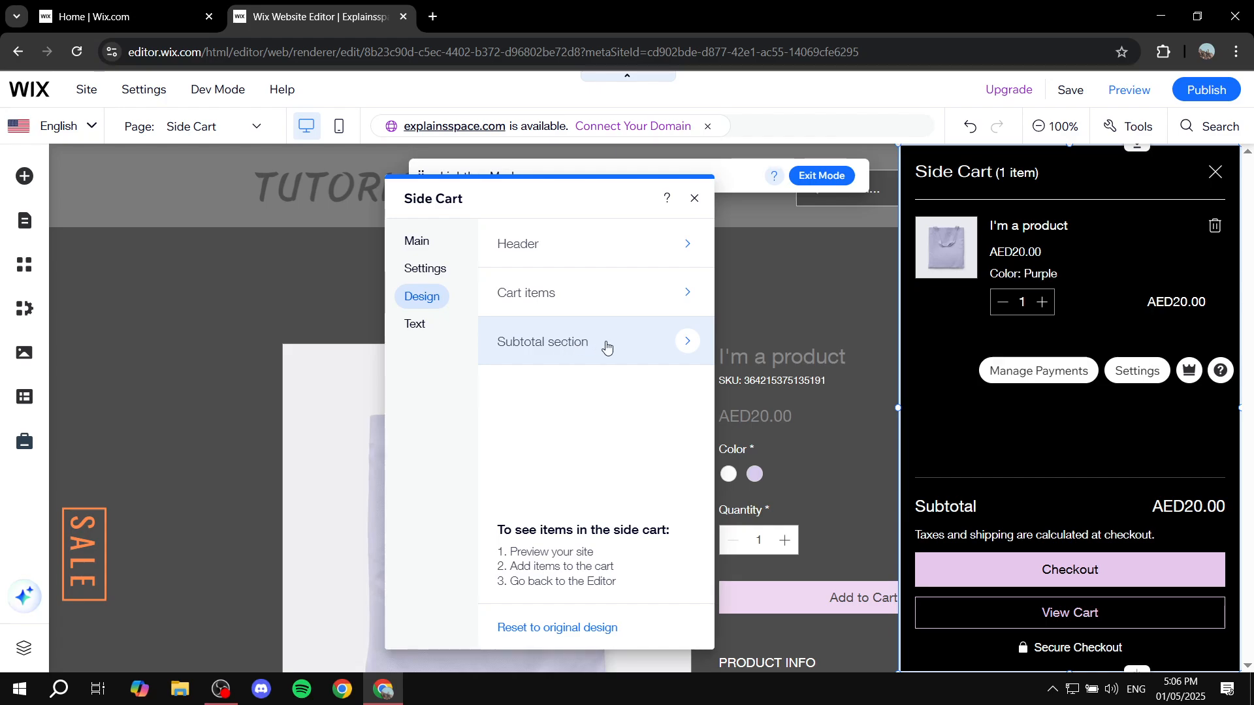
left_click(580, 243)
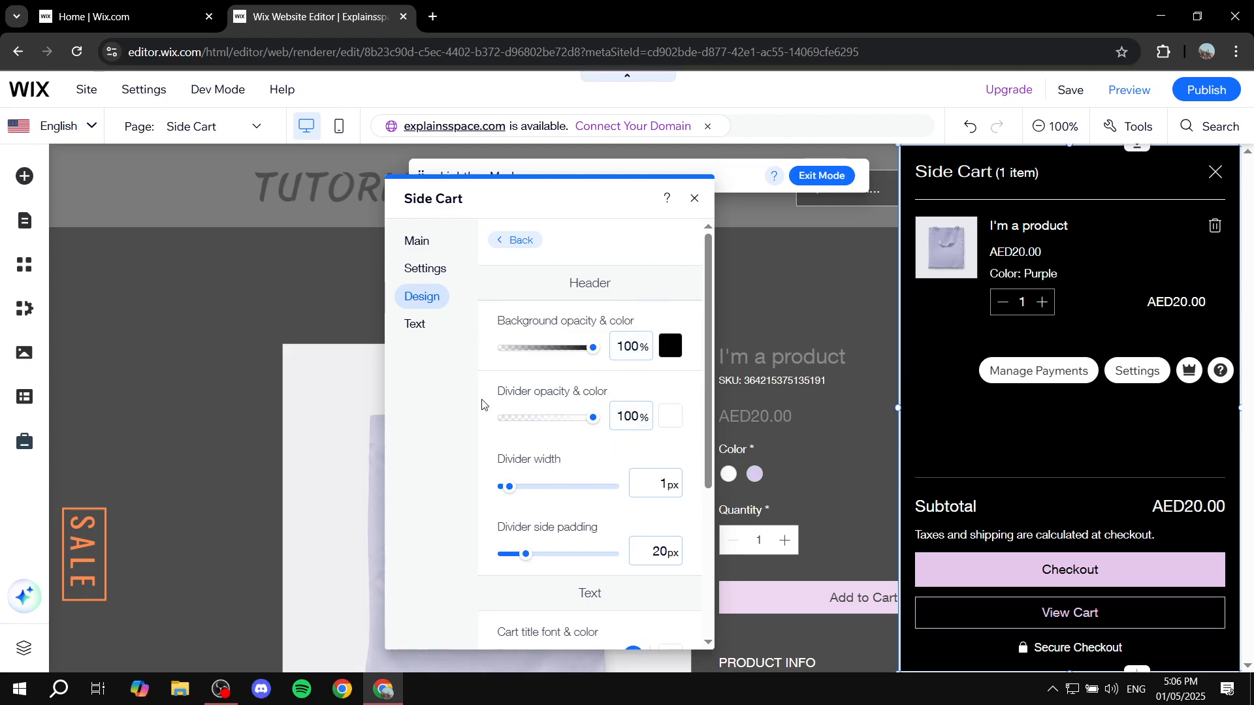
scroll(659, 392, "down", 3)
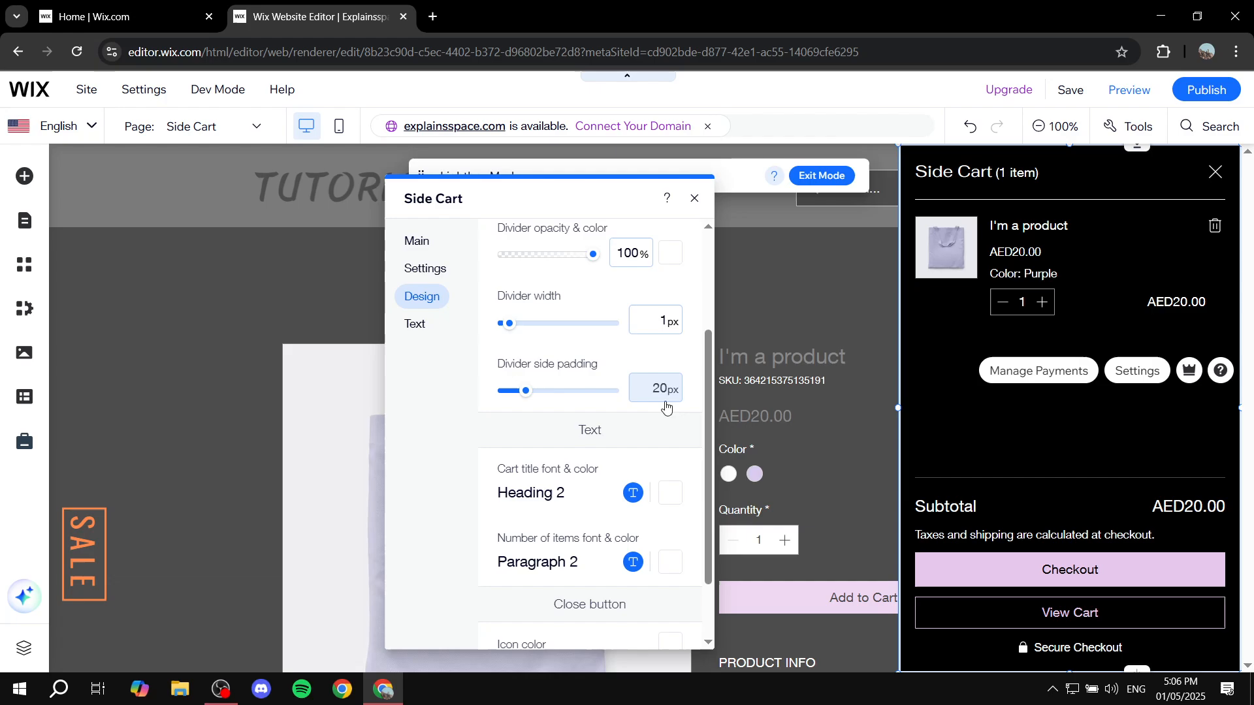
scroll(669, 391, "up", 3)
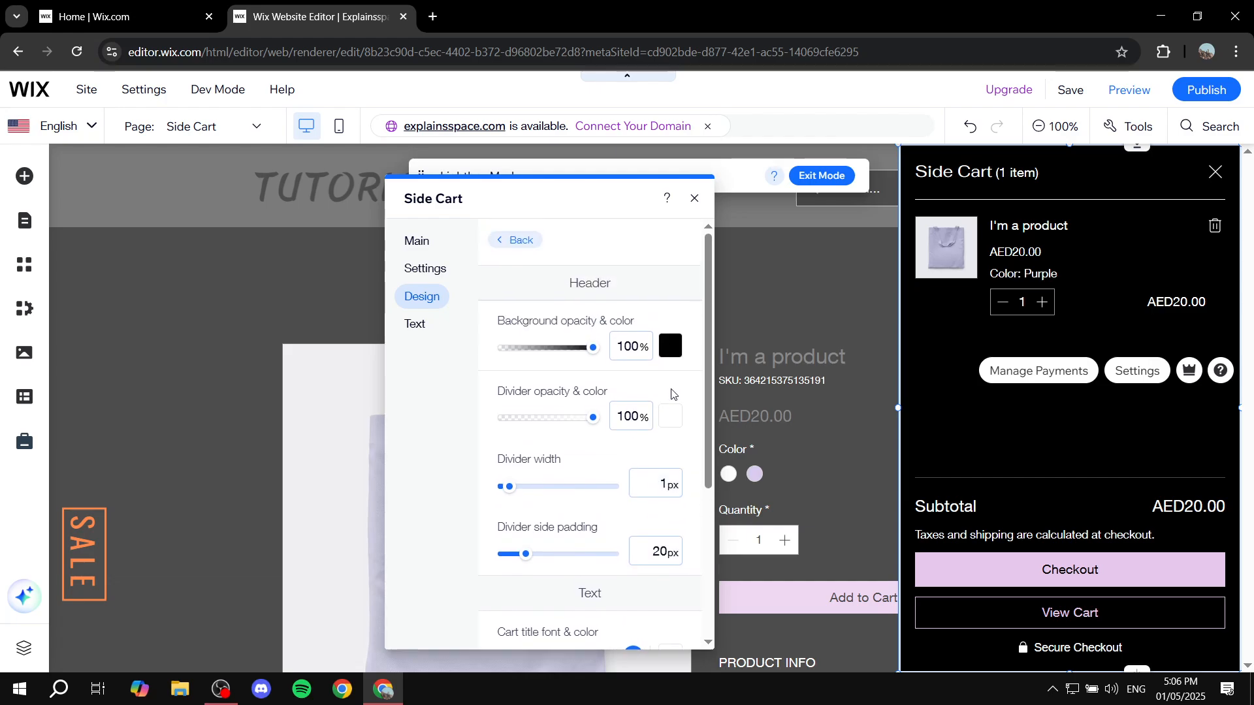
left_click(671, 347)
left_click(746, 463)
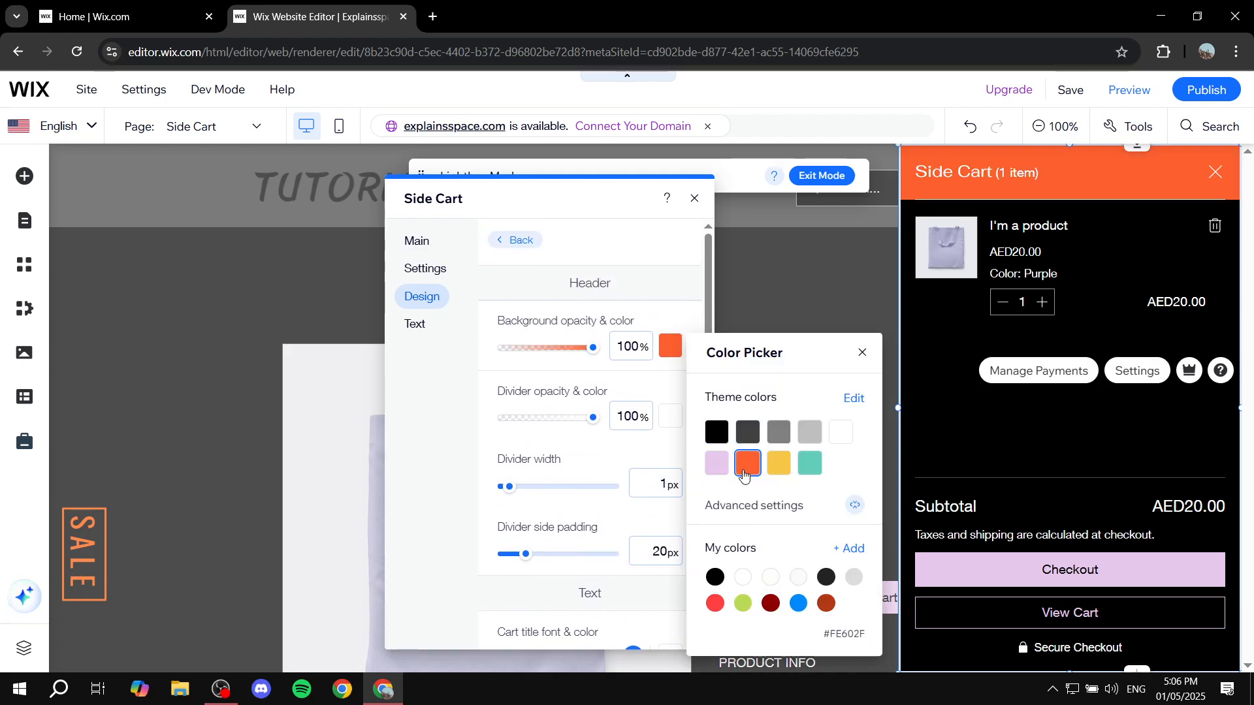
left_click(748, 432)
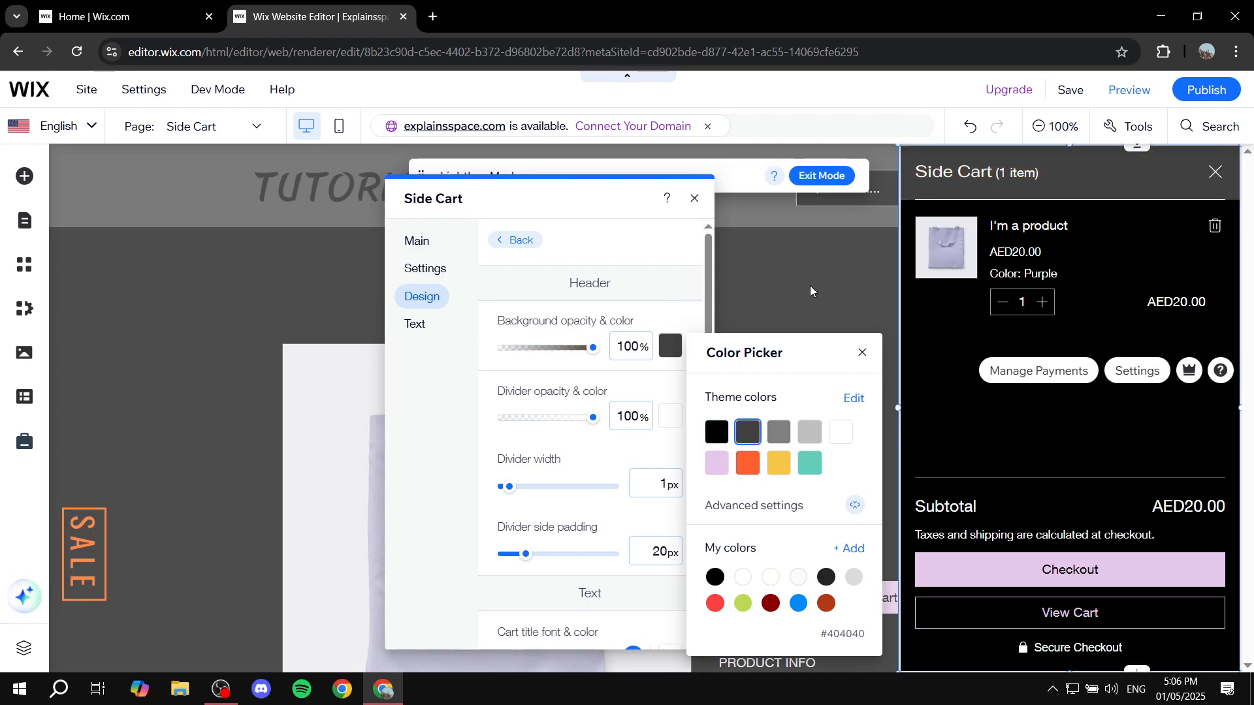
left_click(862, 354)
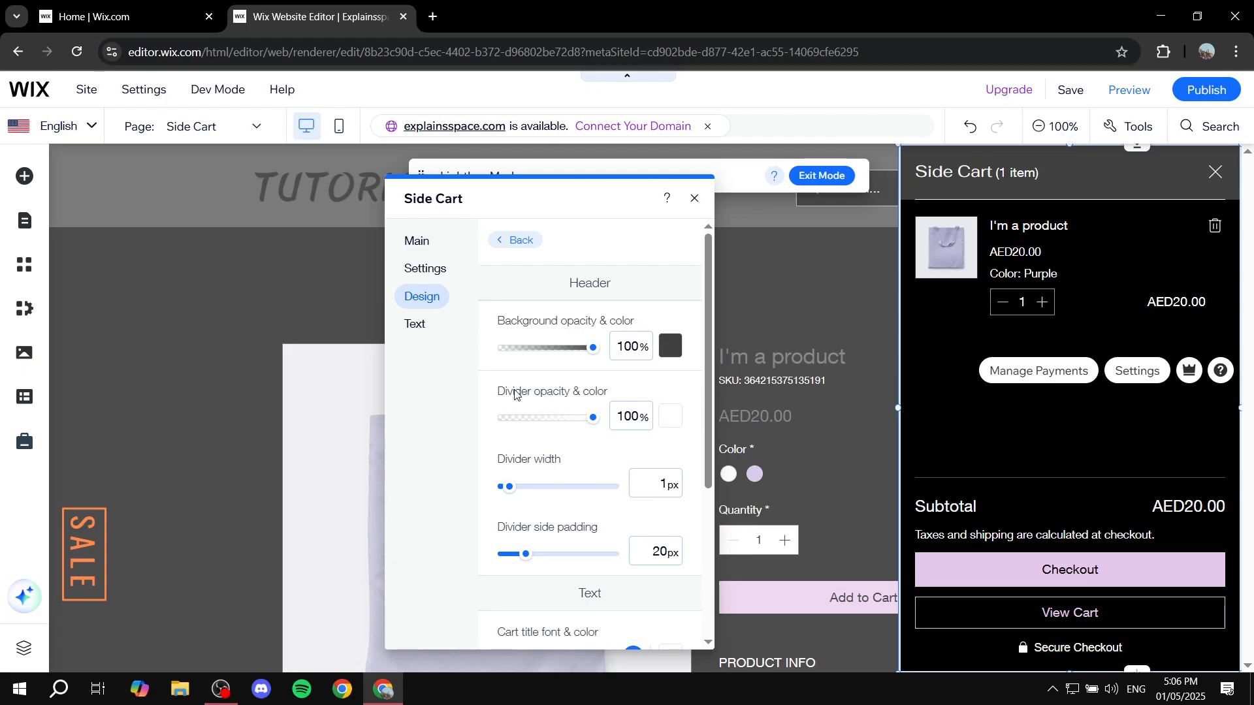
Step: Set the header divider's color to the yellow theme color #F5C645
left_click(670, 416)
left_click(778, 480)
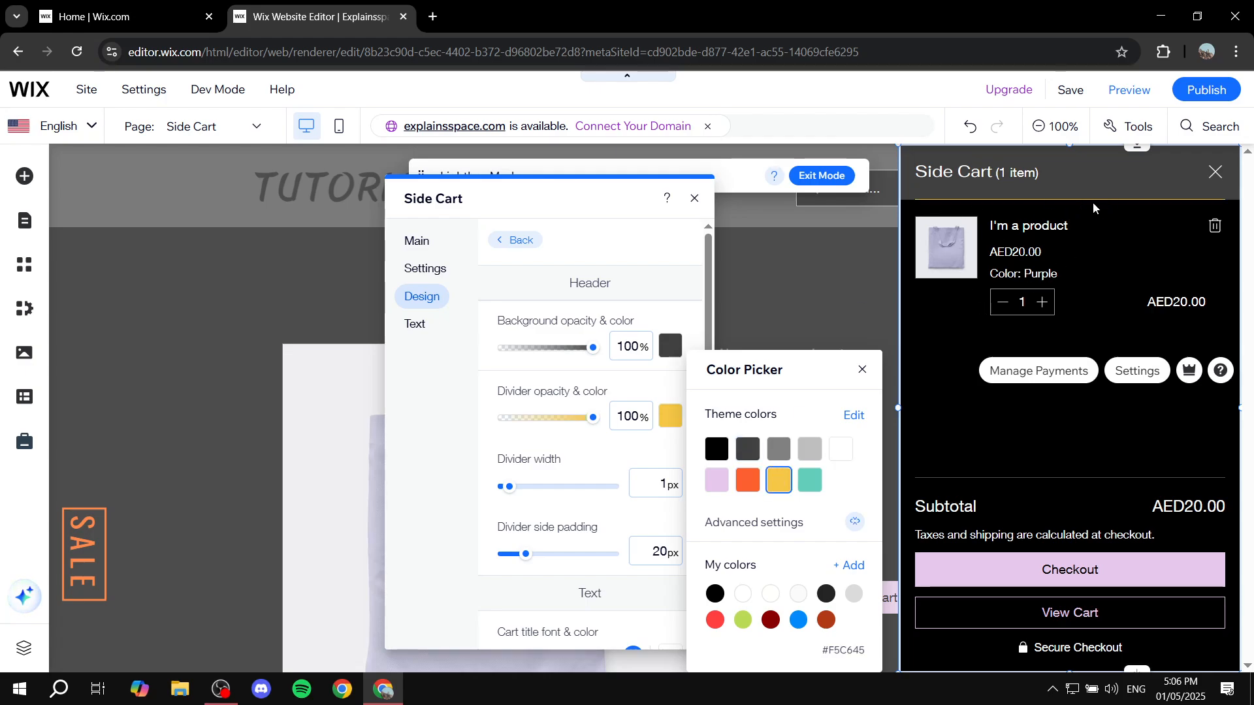
left_click(860, 372)
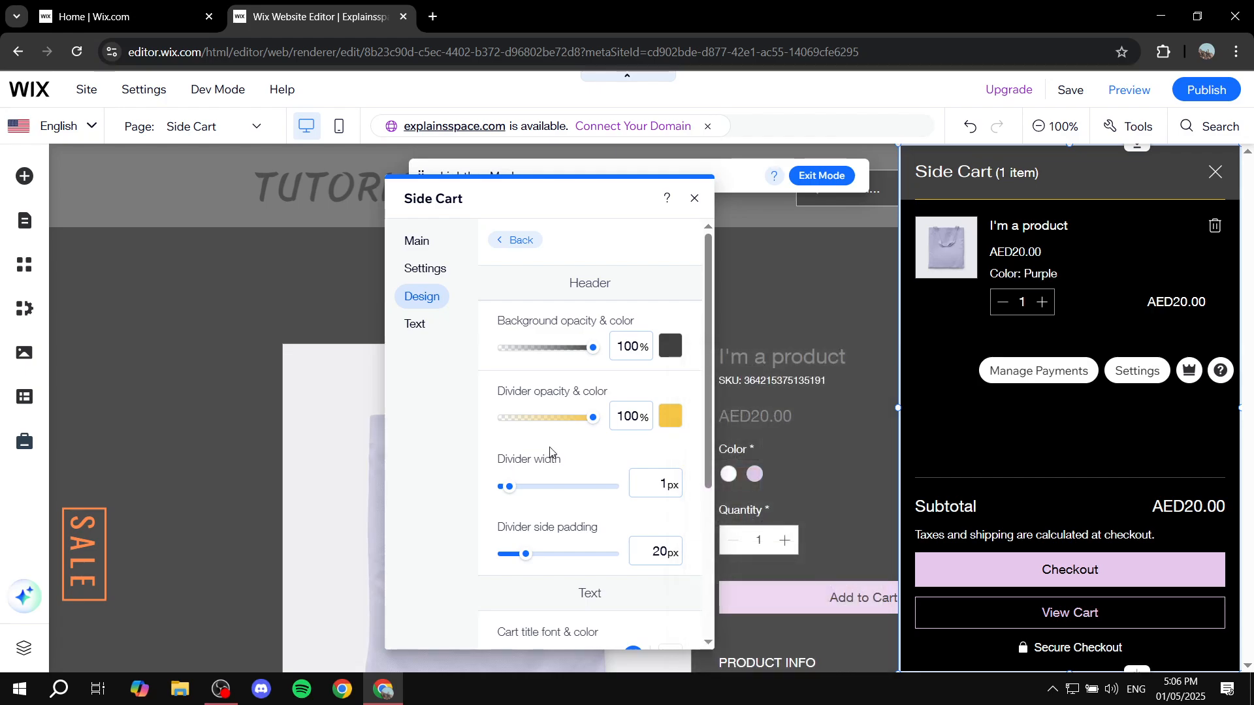
Step: Set the header divider's side padding to 36 px and its width to 3 px
scroll(546, 443, "down", 1)
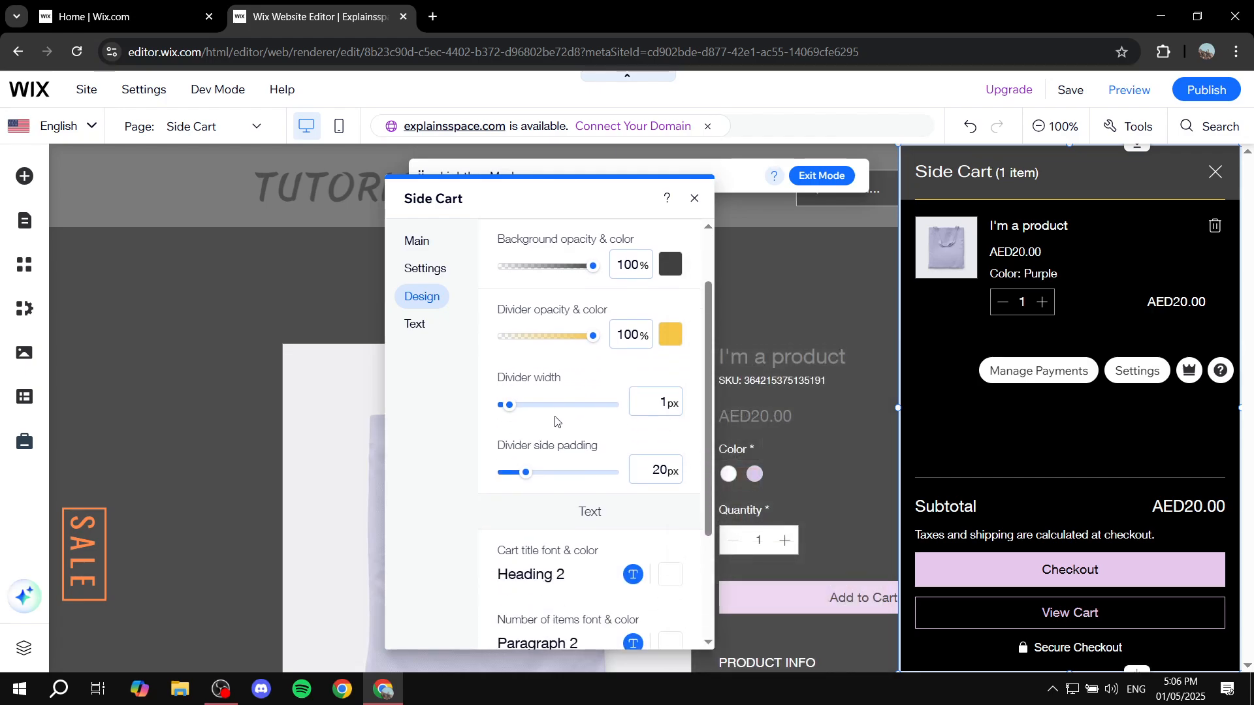
scroll(556, 421, "up", 1)
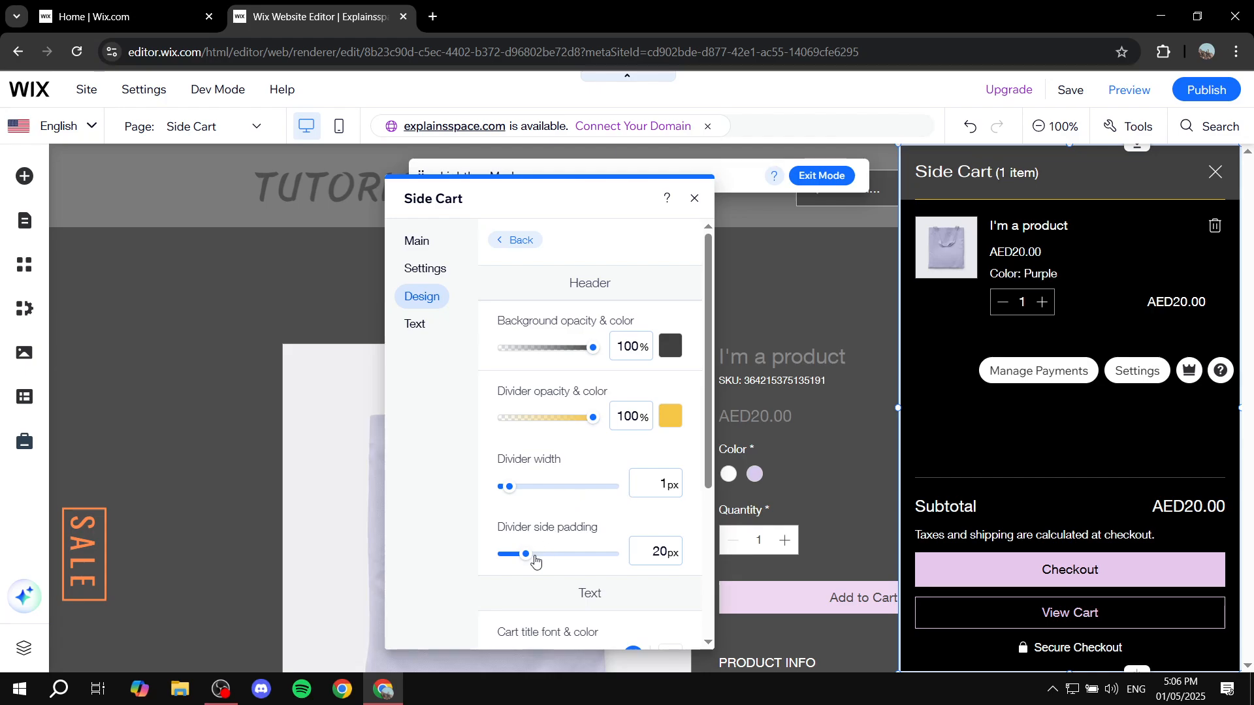
mouse_move(535, 560)
left_mouse_down()
mouse_move(556, 556)
mouse_move(544, 559)
left_mouse_up()
left_click_drag(509, 487, 536, 488)
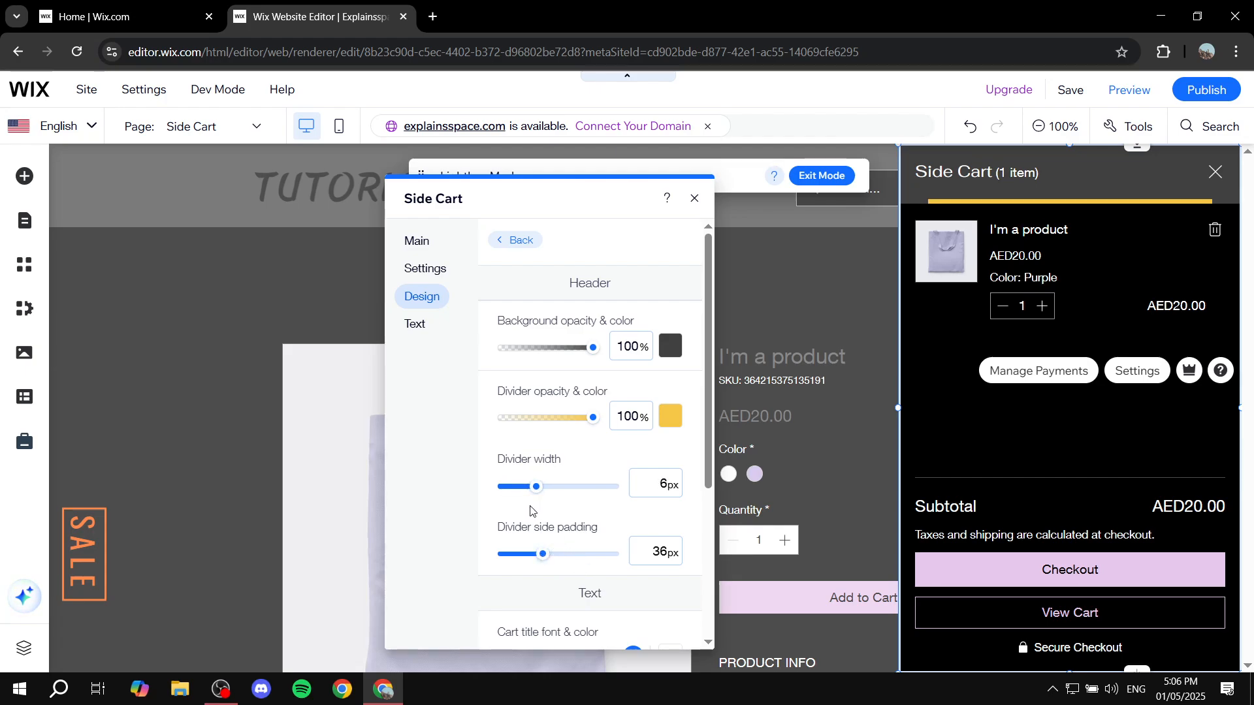
left_click(515, 488)
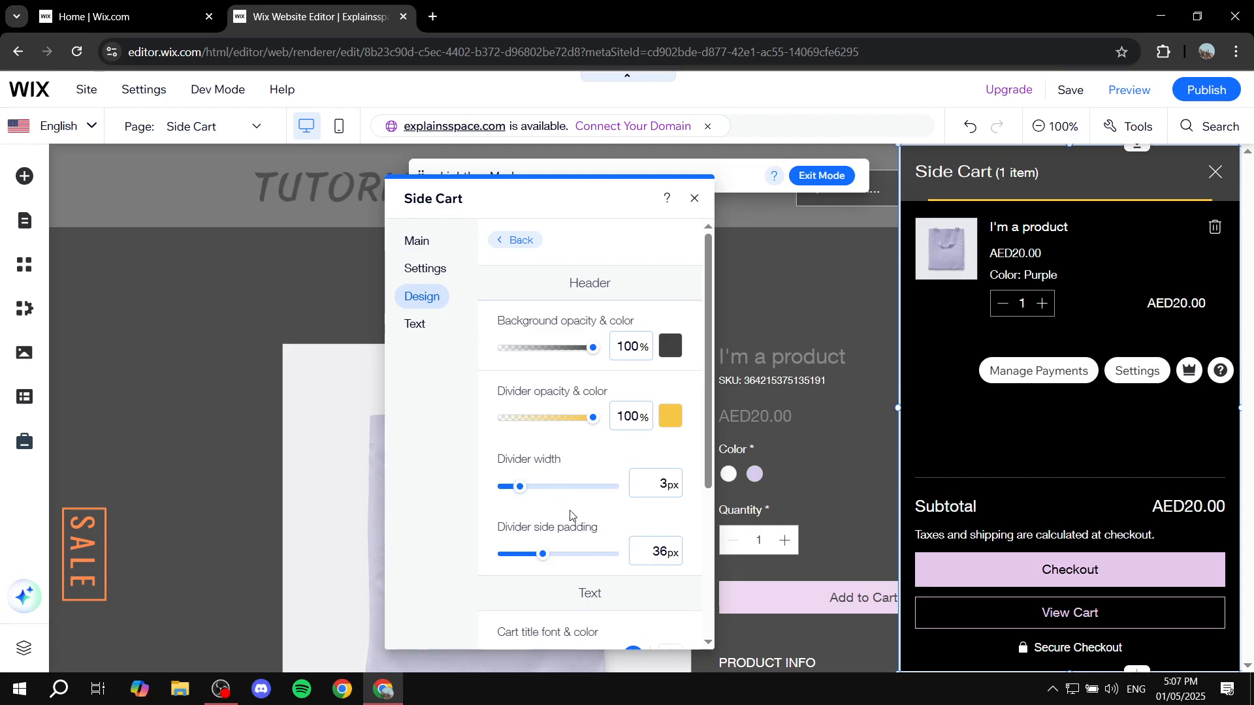
Step: Set the header divider's width to 2 px and check the cart title's font options without changing them
left_click_drag(523, 497, 513, 494)
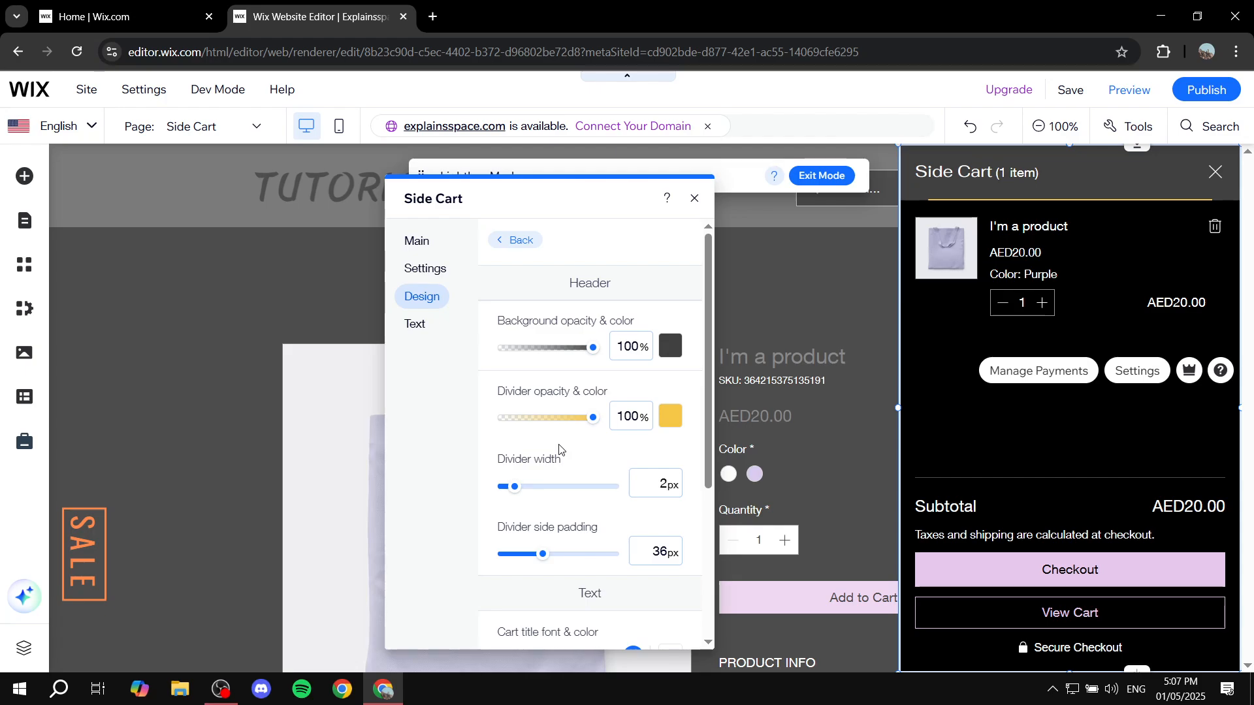
scroll(572, 418, "down", 4)
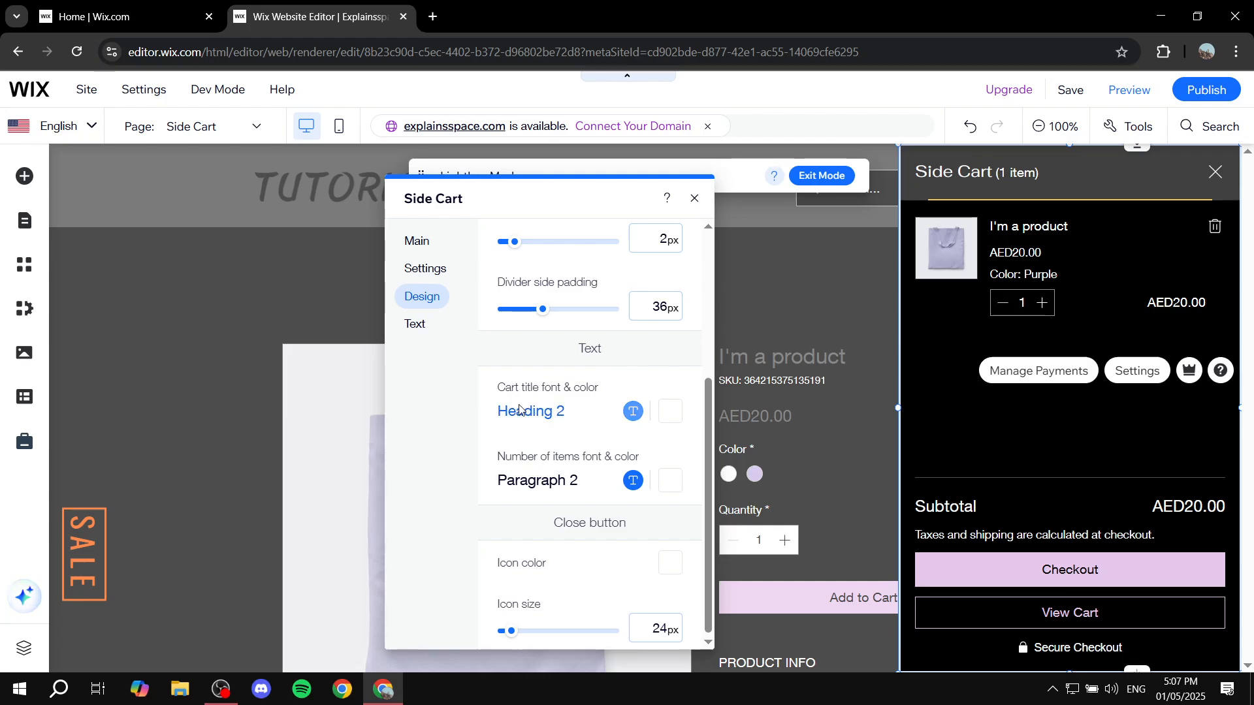
scroll(502, 432, "down", 1)
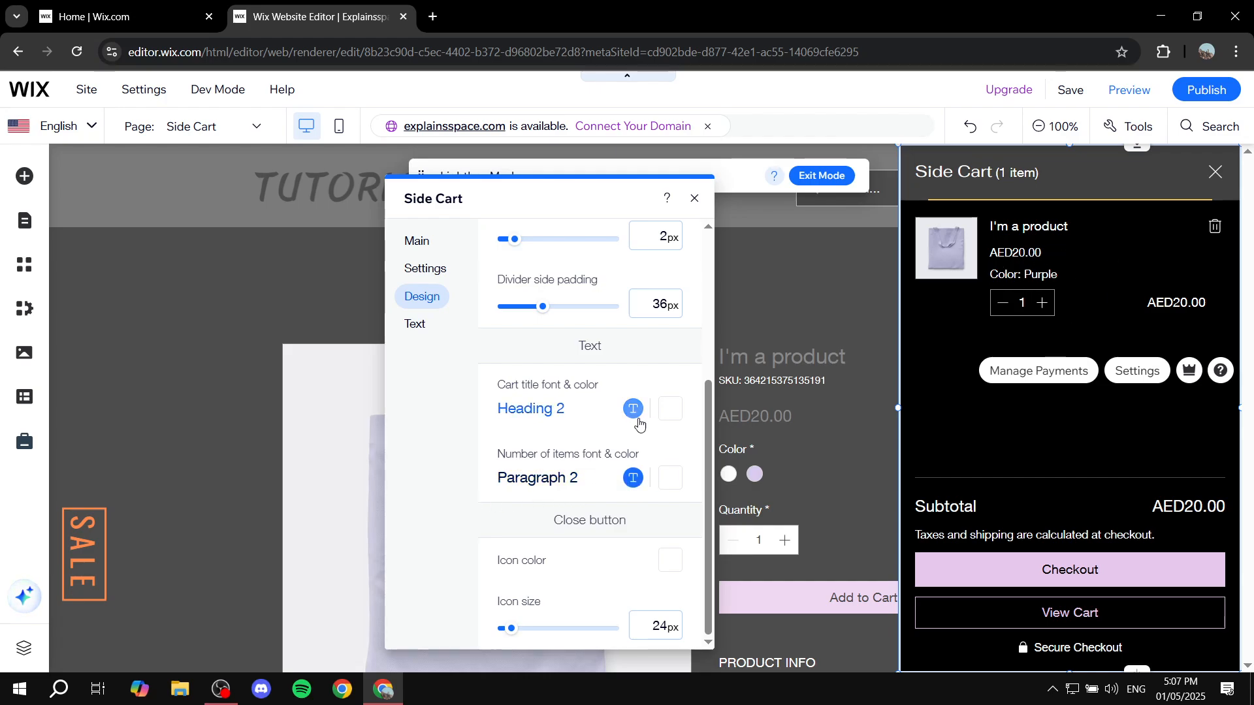
left_click(570, 417)
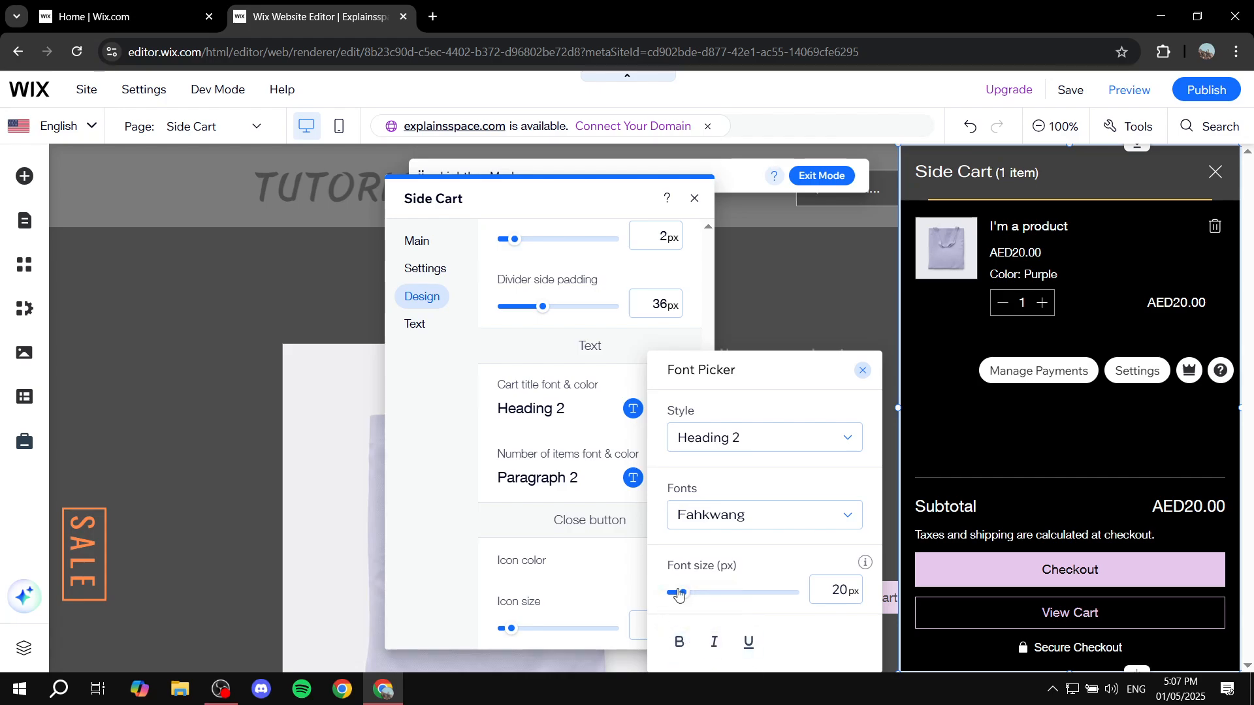
left_click(862, 371)
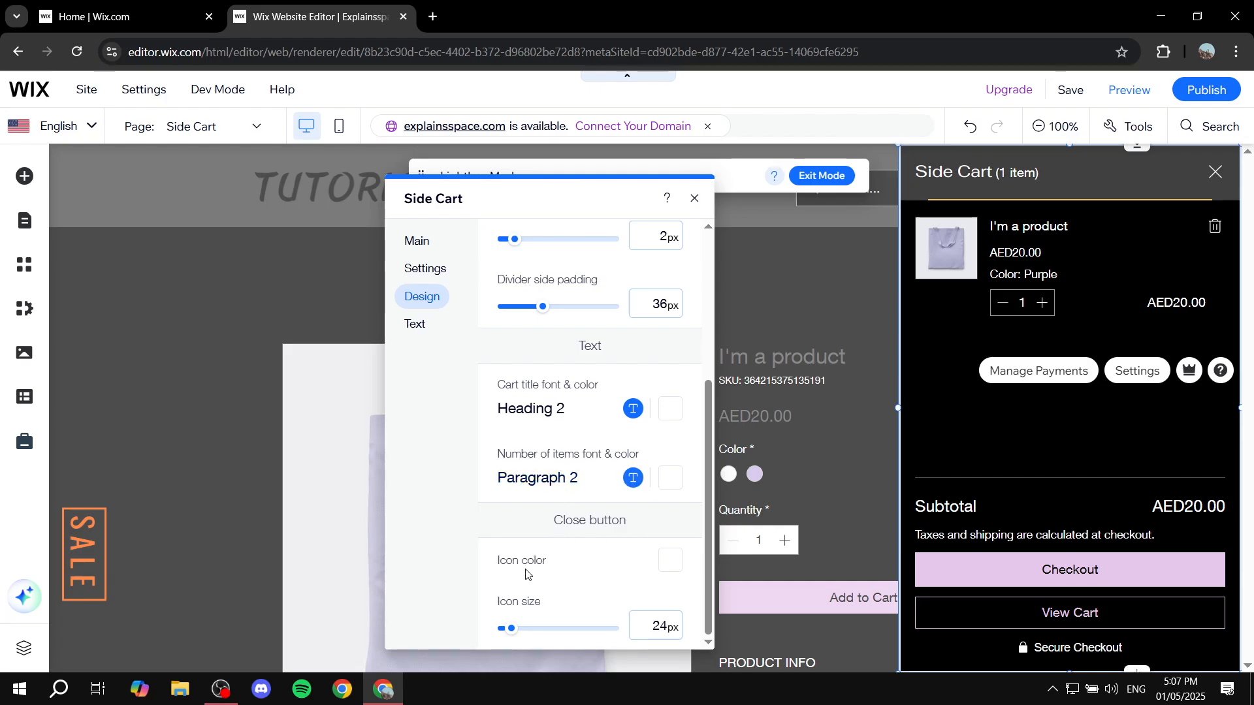
scroll(578, 596, "up", 4)
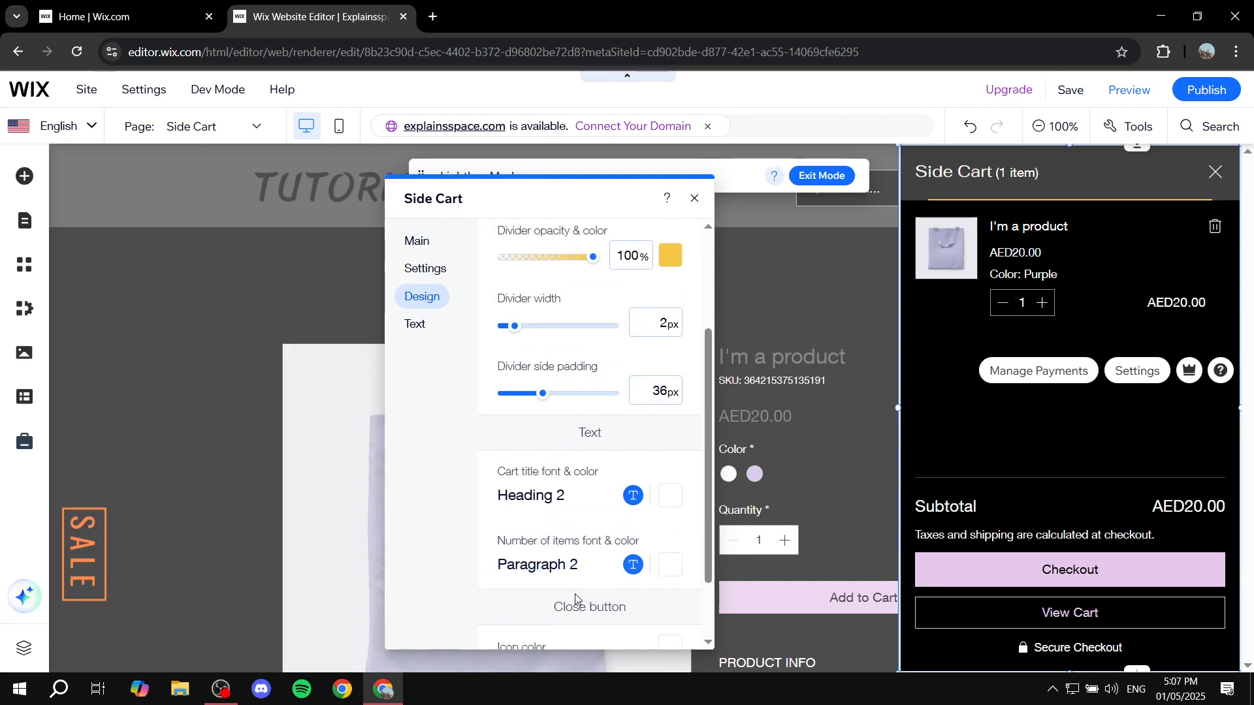
Step: Try the dark gray theme color #404040 as the cart items background and return it to black #000000
left_click(512, 242)
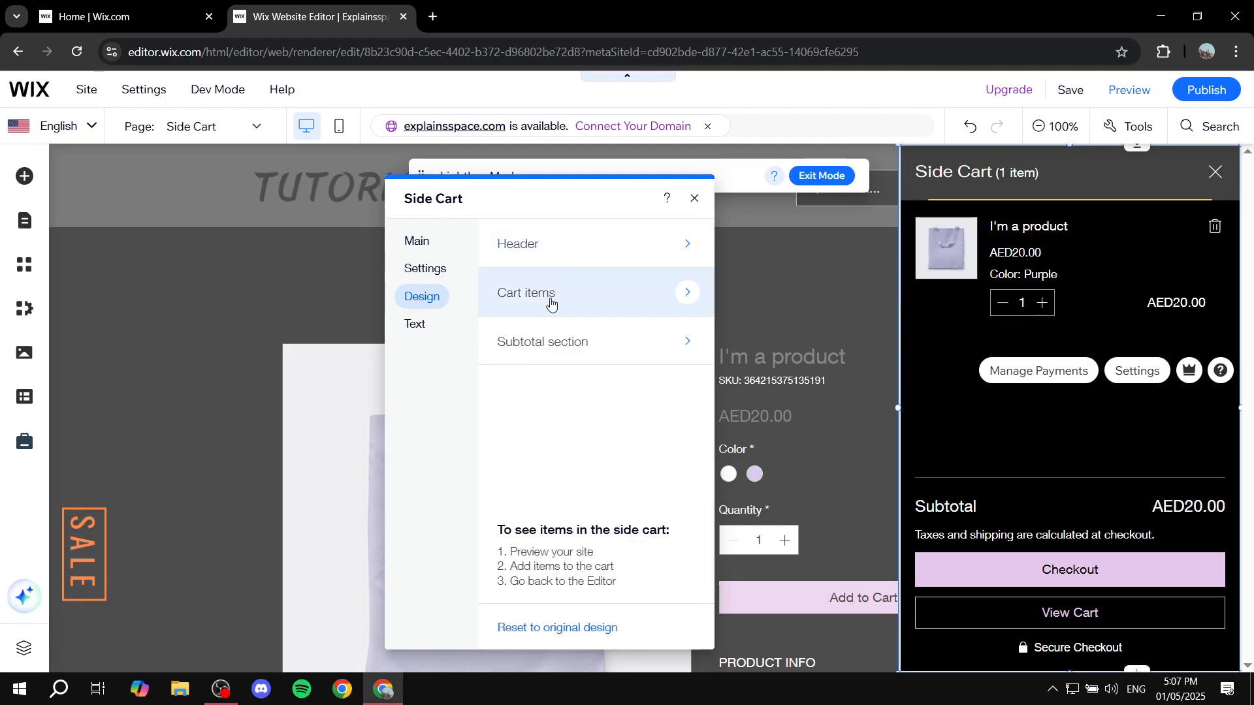
left_click(551, 303)
left_click(669, 346)
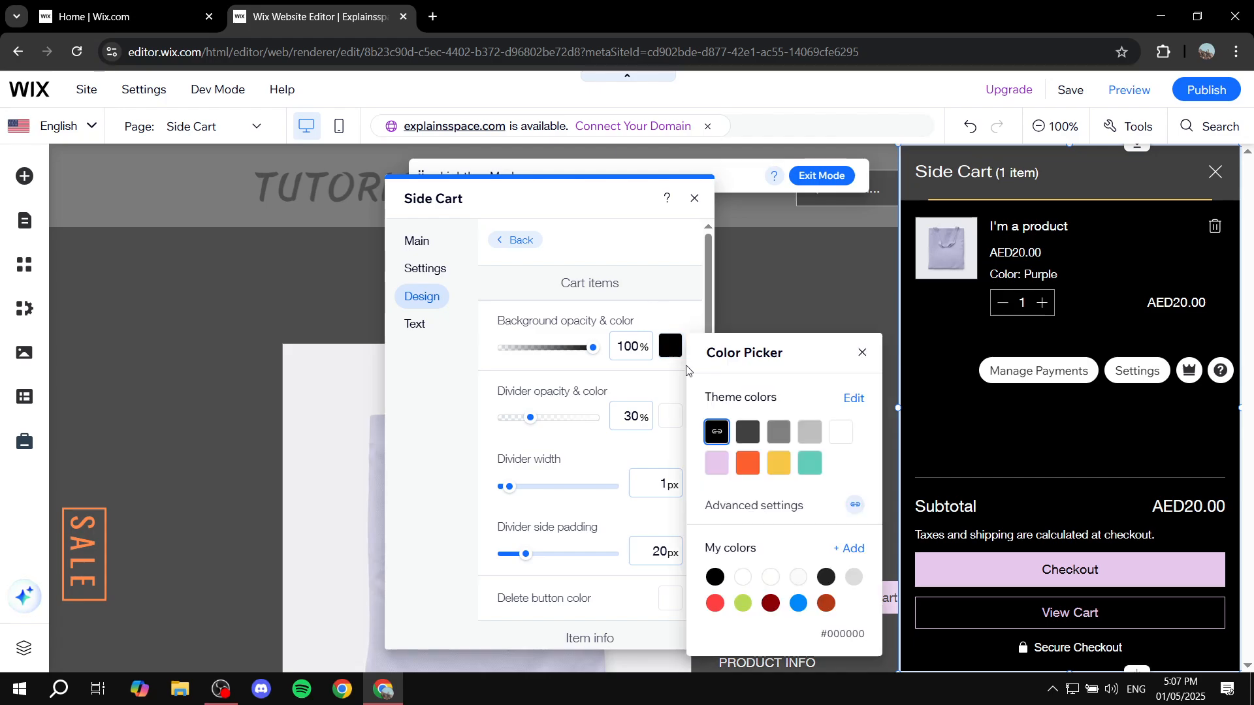
left_click(748, 431)
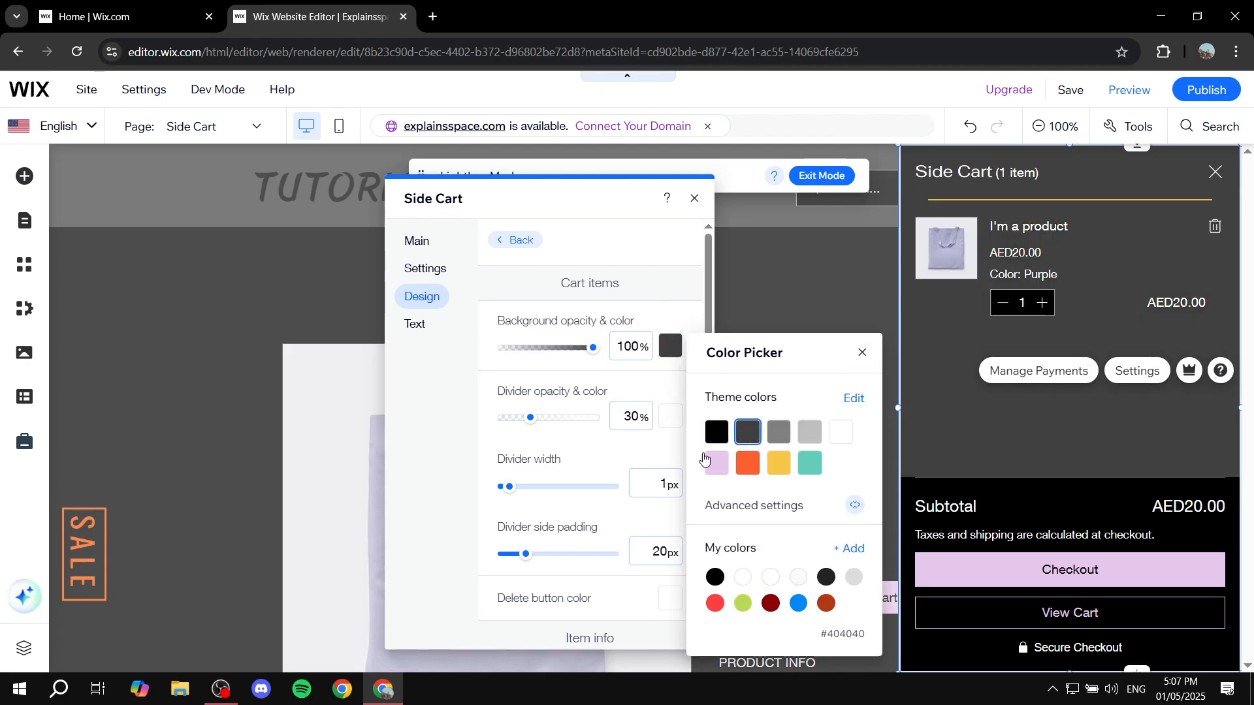
left_click(717, 434)
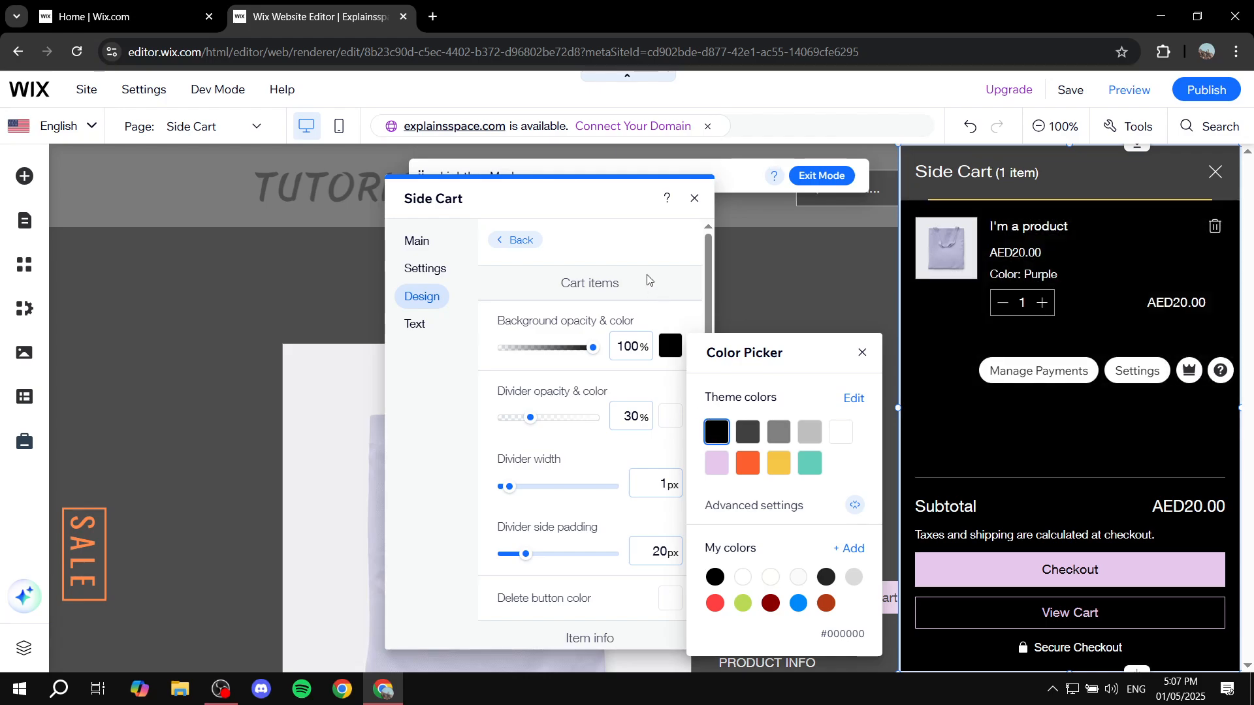
left_click(648, 310)
Step: Examine the cart items design options for the divider, item info, price and quantity selector
scroll(637, 418, "down", 2)
scroll(635, 435, "down", 6)
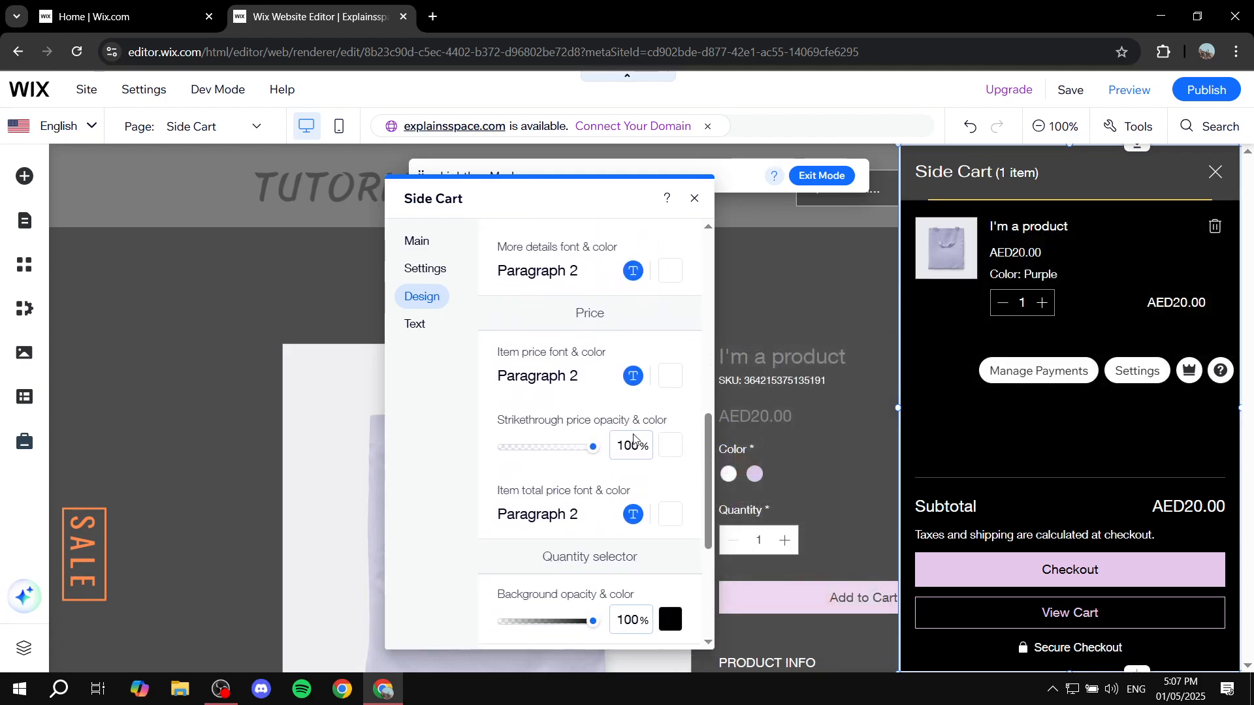
scroll(607, 389, "up", 3)
scroll(606, 386, "up", 5)
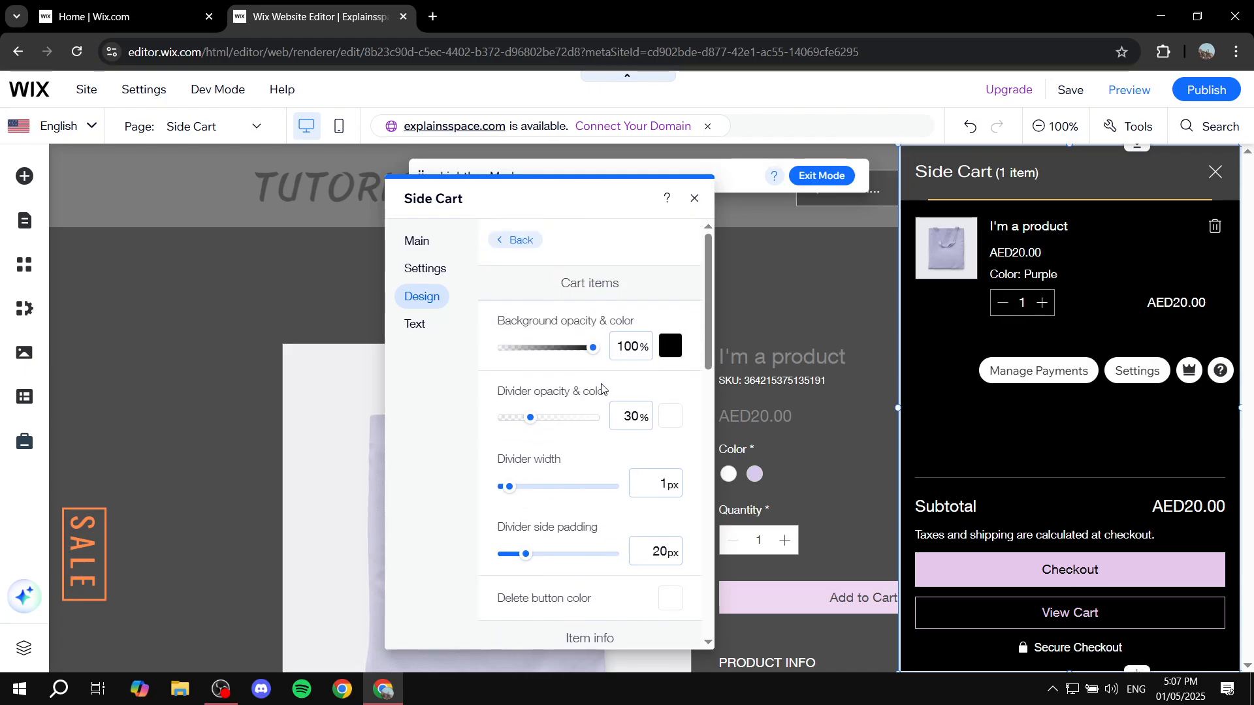
scroll(547, 344, "down", 6)
scroll(613, 324, "down", 6)
scroll(592, 418, "up", 8)
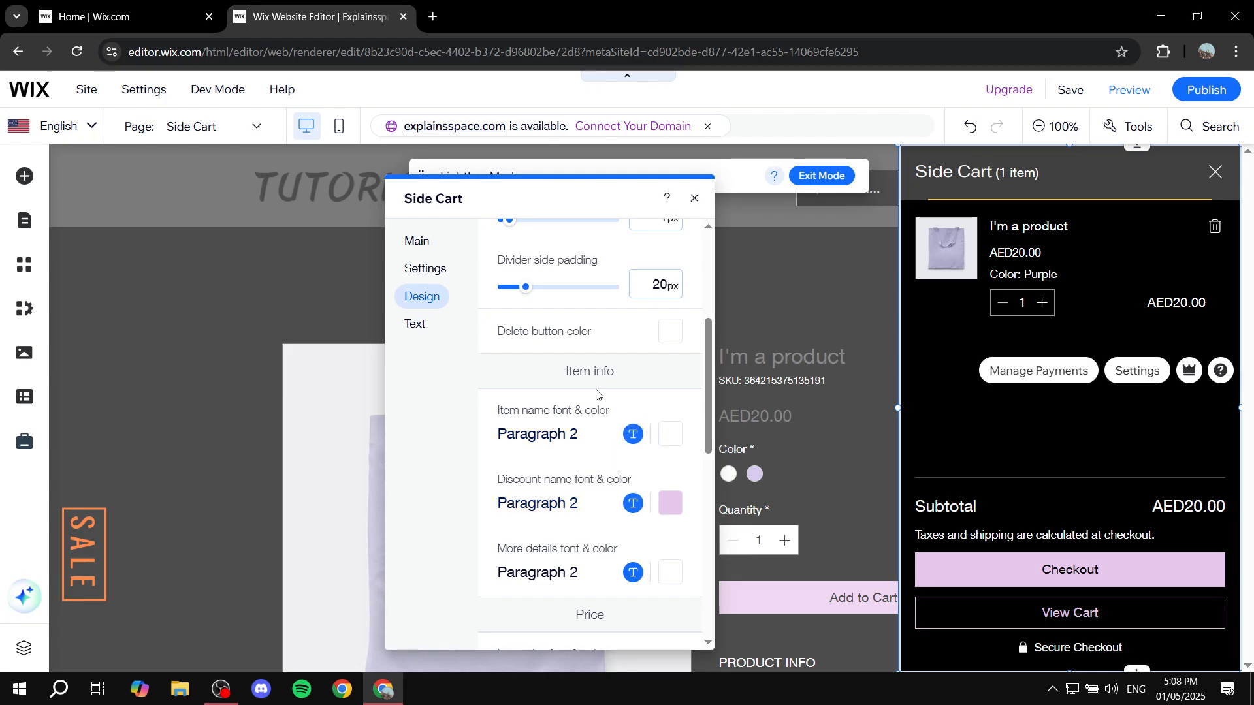
scroll(602, 399, "up", 4)
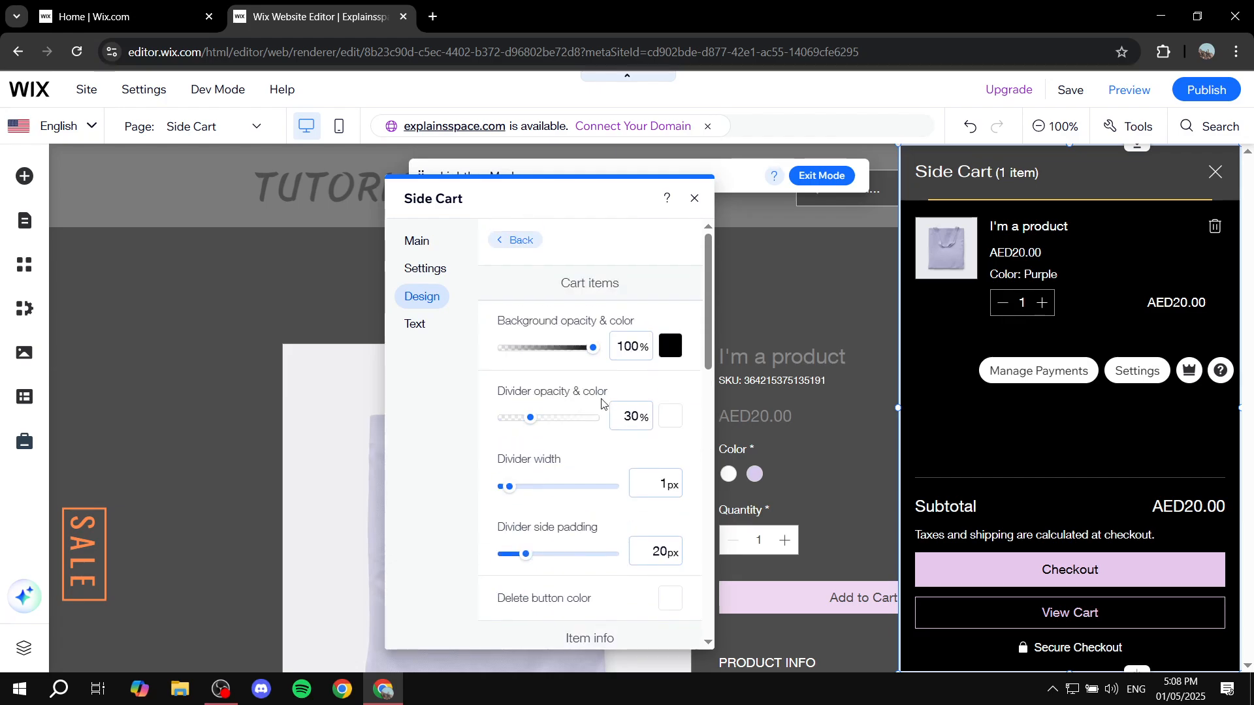
Step: Make the subtotal text bold in the Subtotal section's design options
left_click(516, 241)
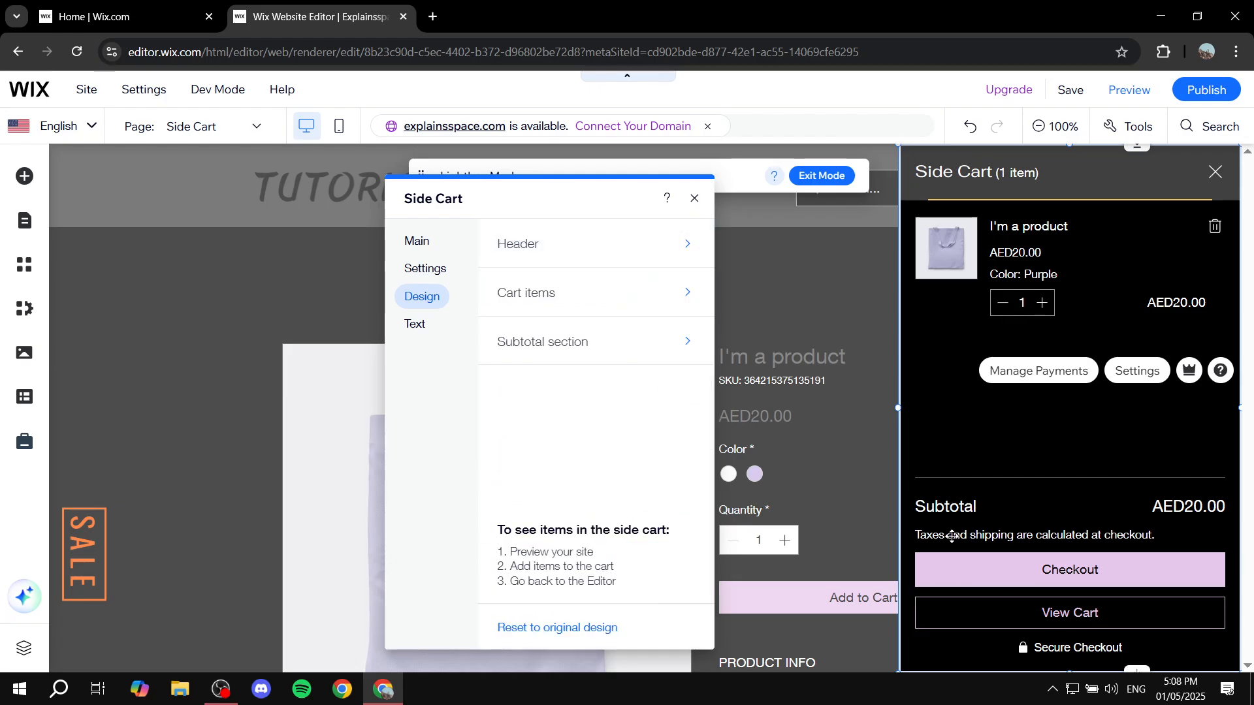
left_click(580, 350)
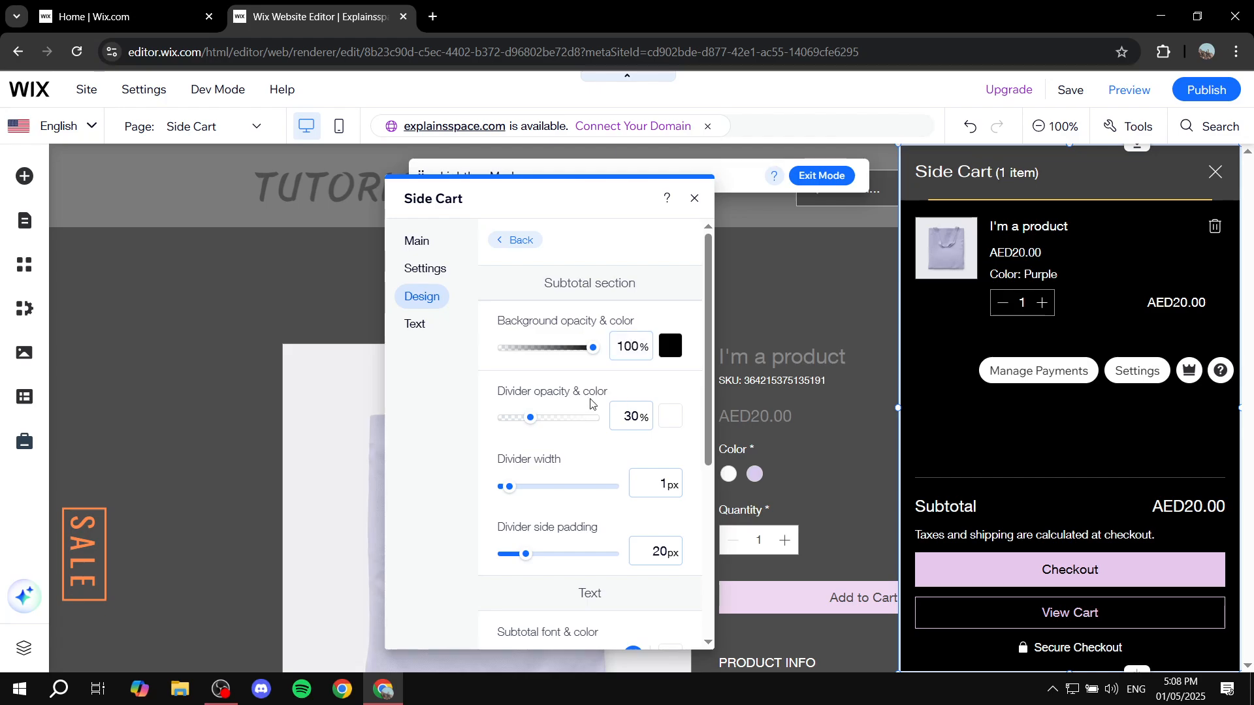
scroll(672, 442, "down", 5)
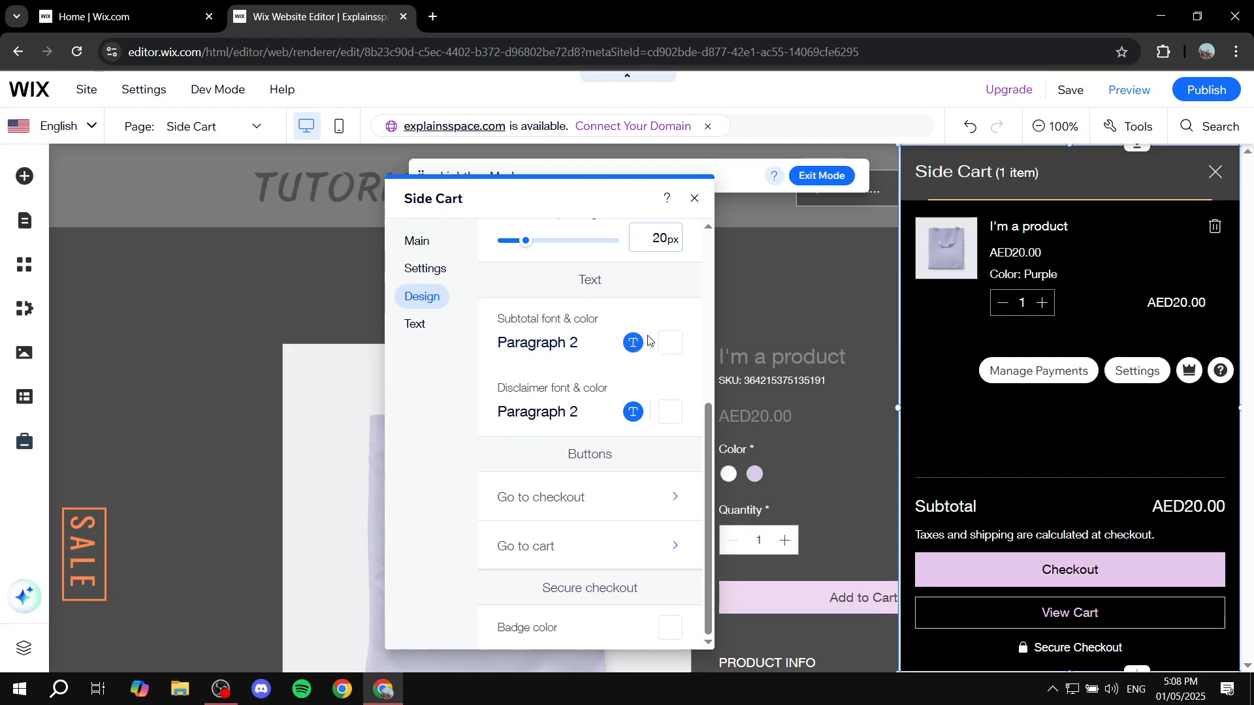
left_click(561, 346)
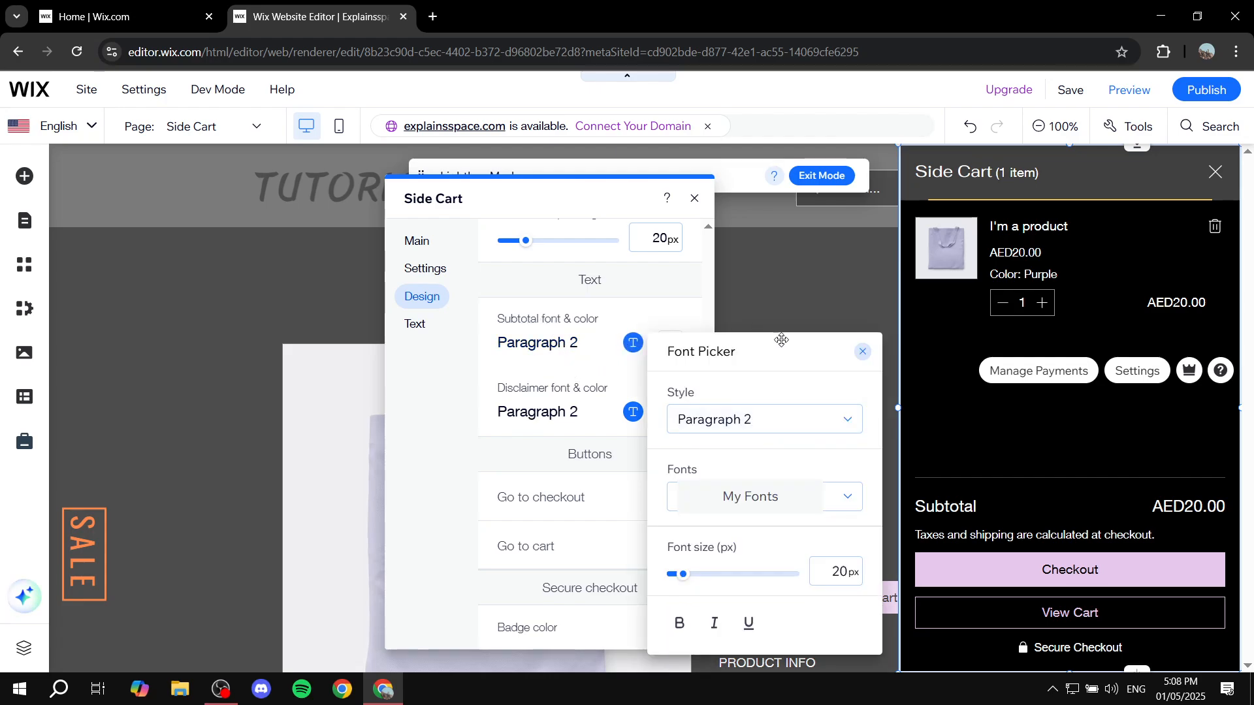
left_click(679, 624)
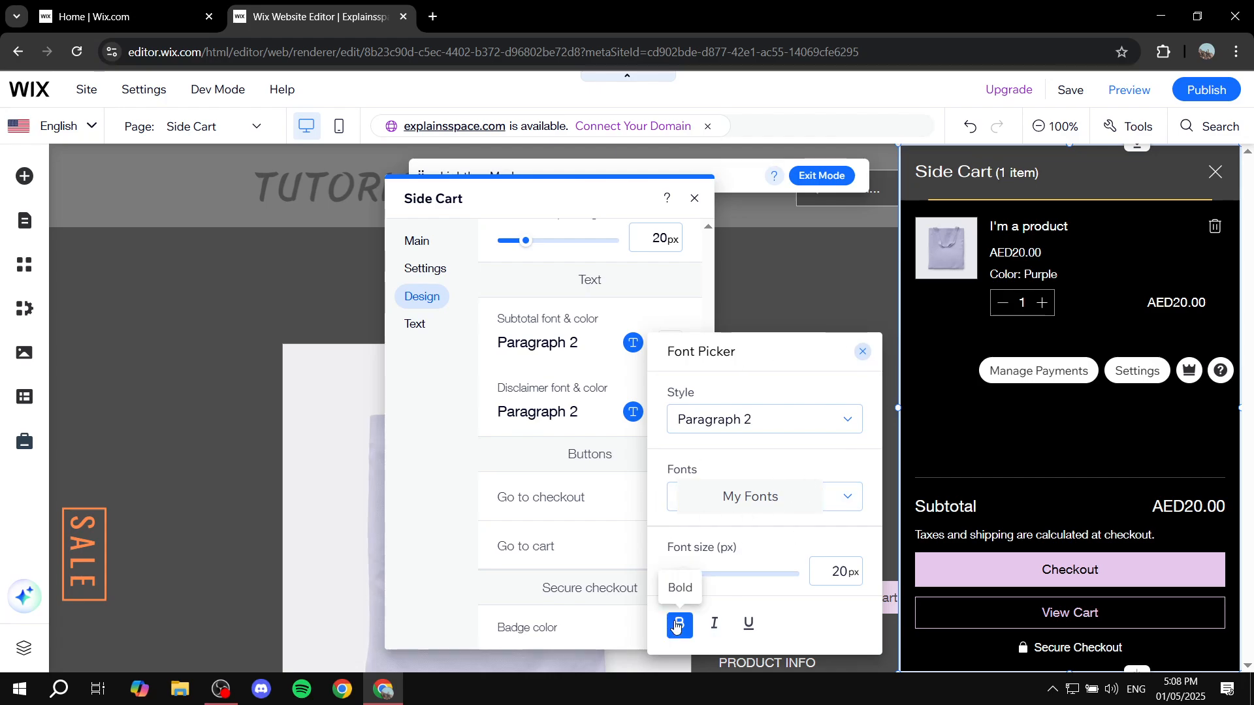
left_click(863, 356)
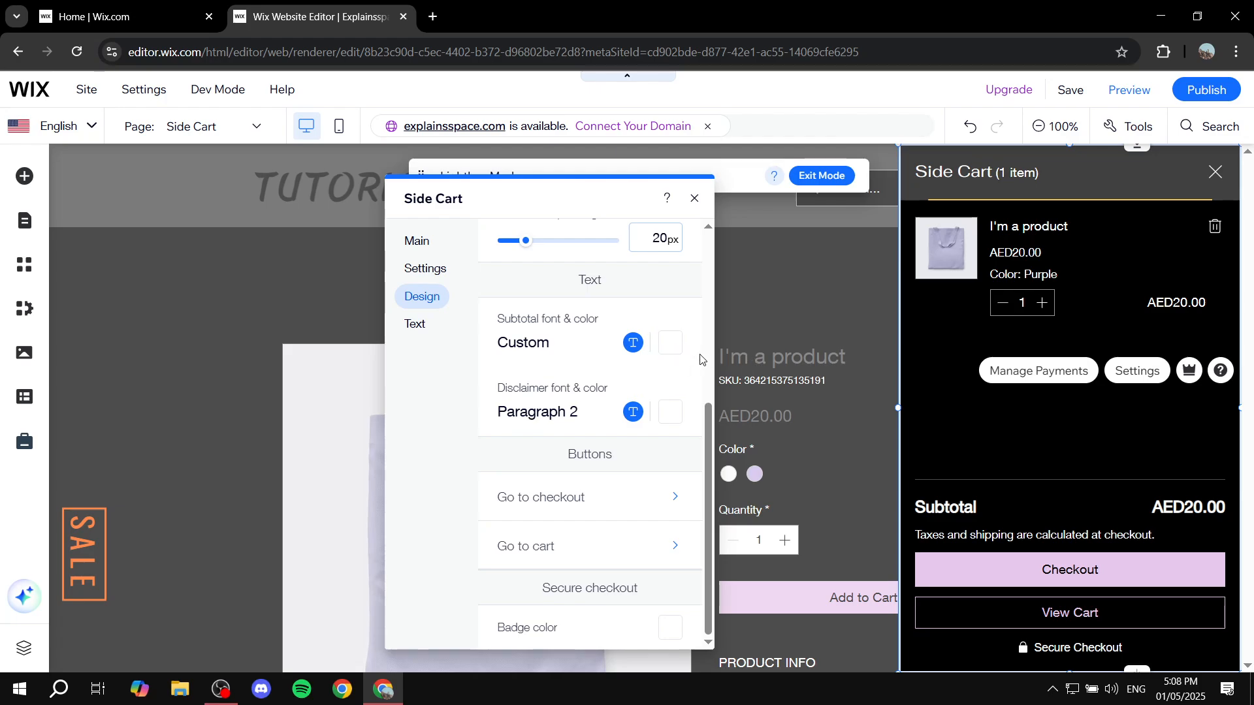
Step: Set the subtotal text's color to the orange theme color #FE602F
left_click(676, 343)
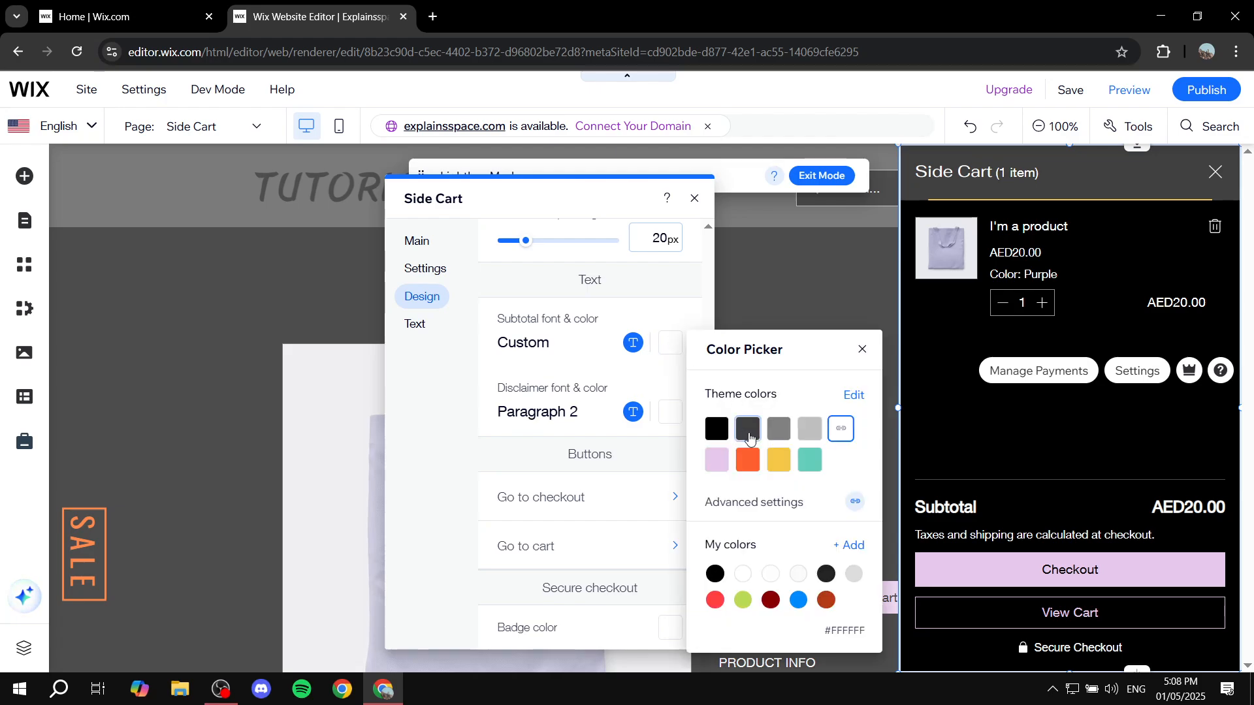
left_click(747, 460)
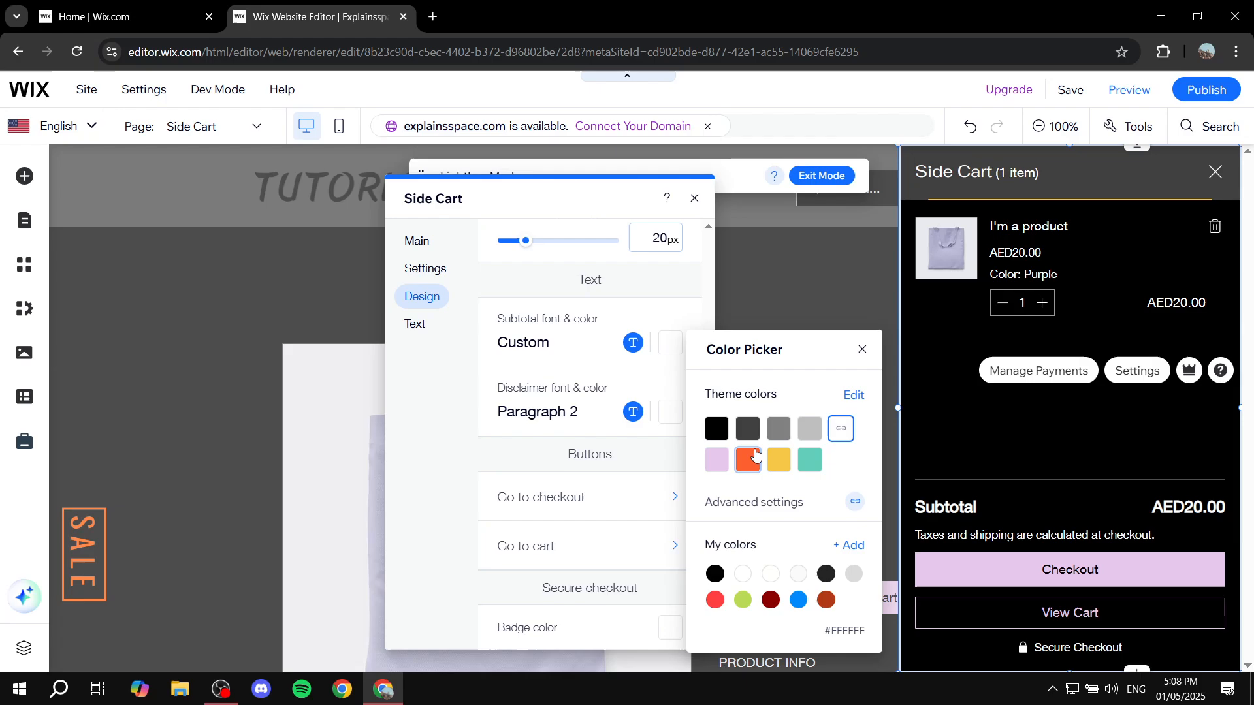
left_click(863, 352)
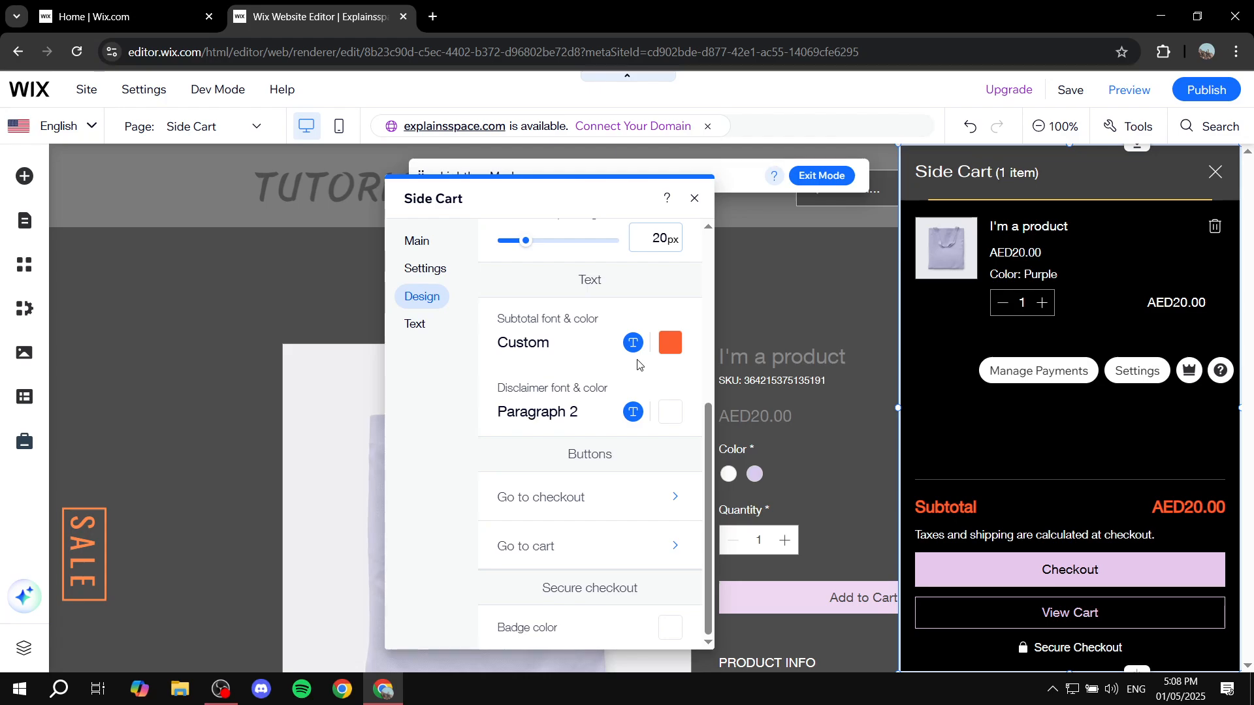
Step: Close the Side Cart settings and exit Lightbox Mode to return to the product page
scroll(638, 365, "up", 5)
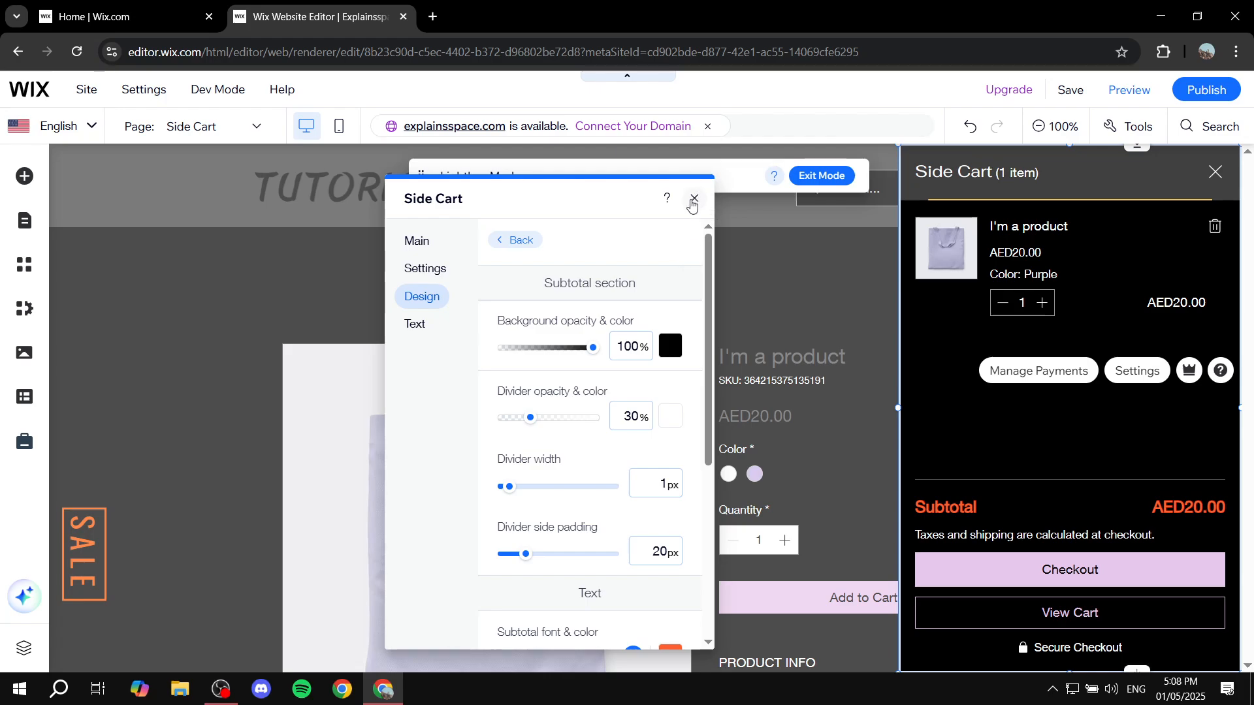
left_click(694, 200)
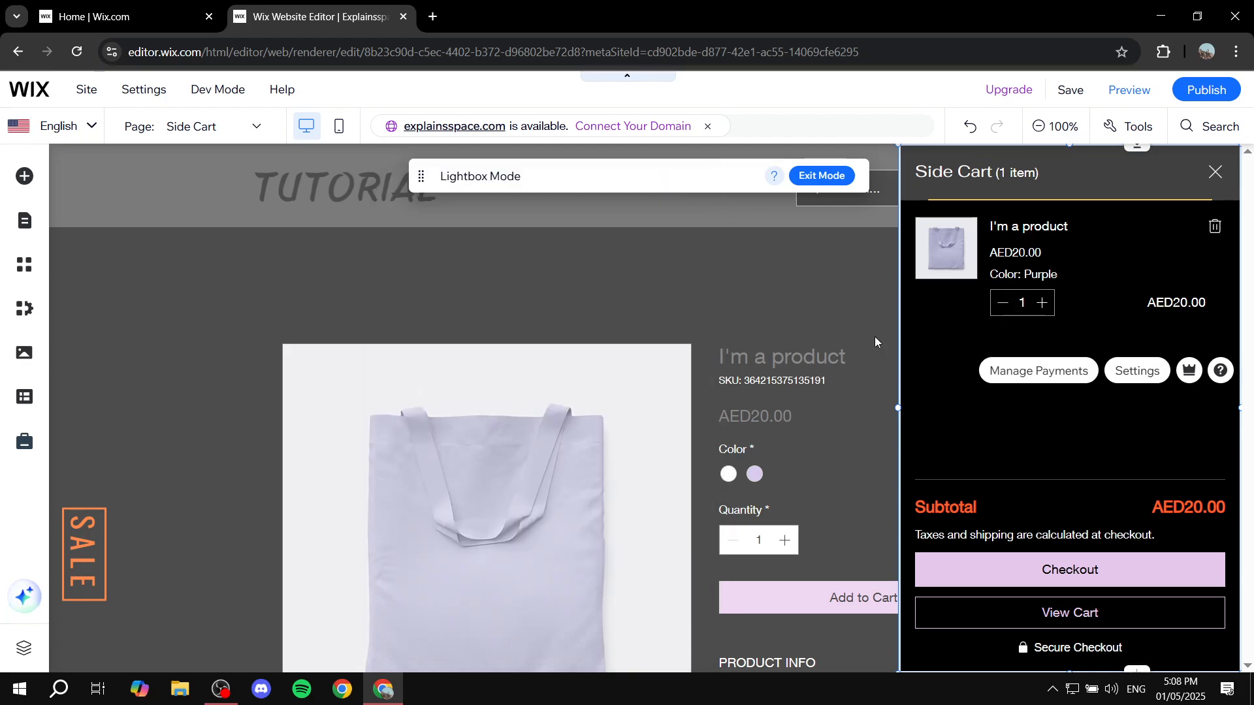
left_click(831, 180)
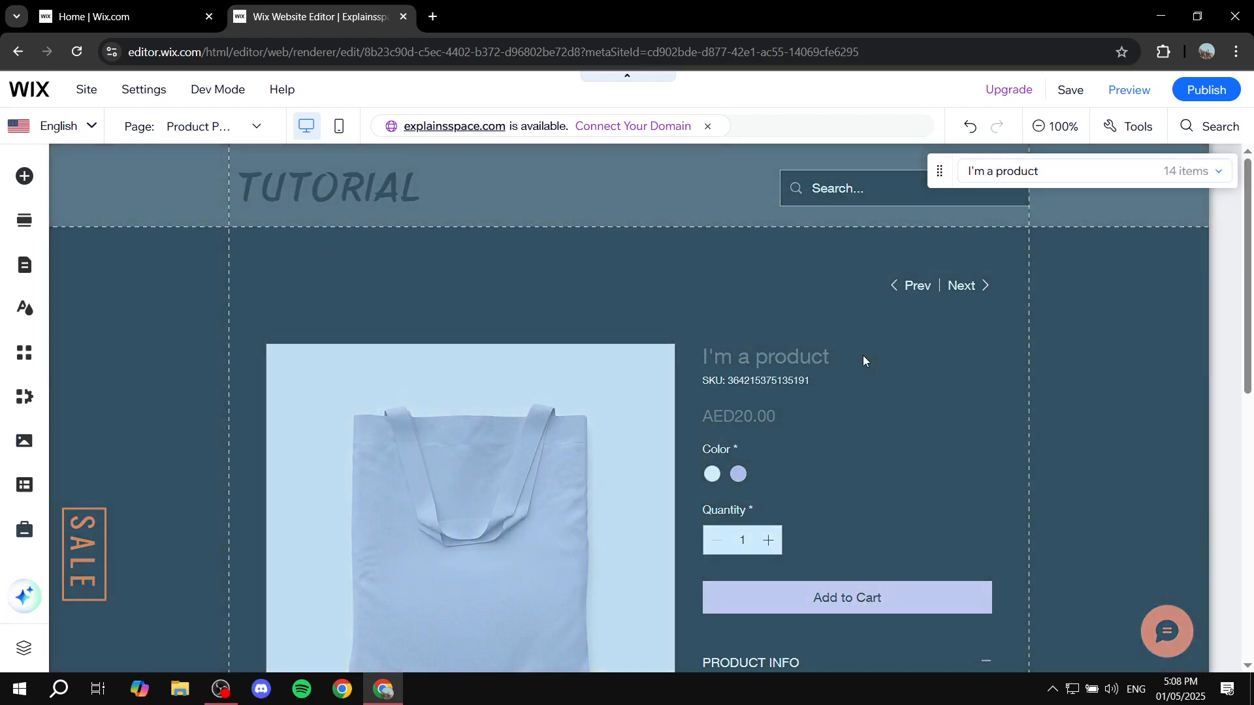